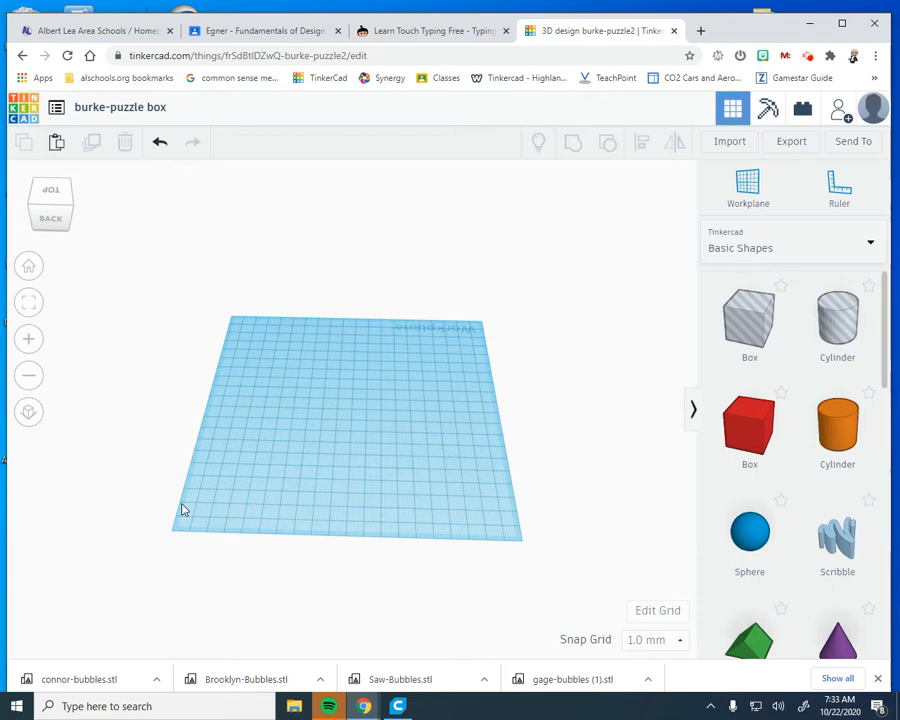
Place a solid red box near the middle of the workplane and collapse its shape settings
left_click_drag(741, 446, 356, 404)
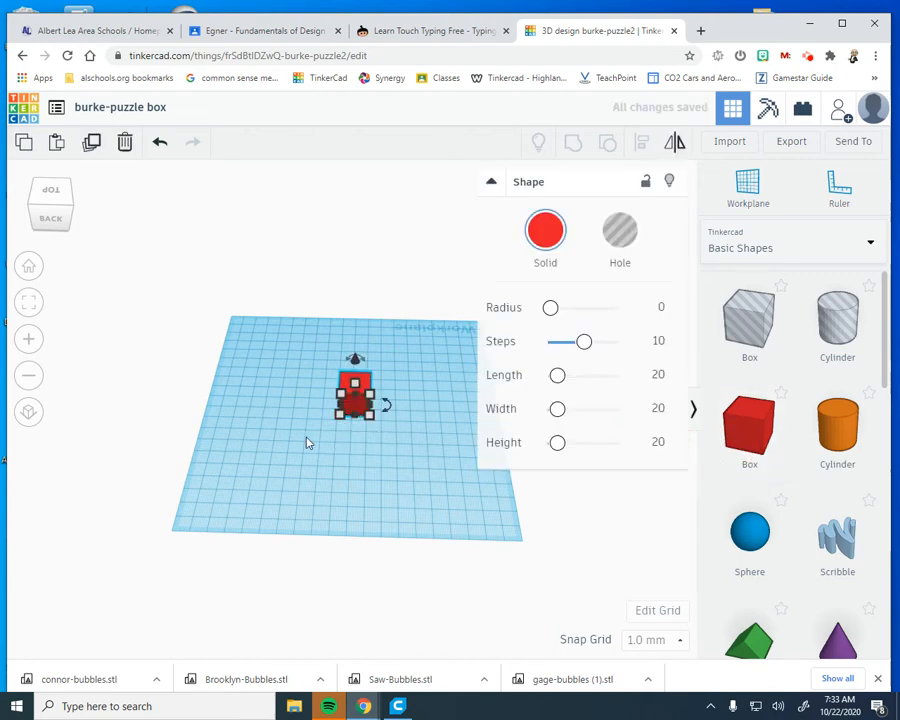
left_click(491, 182)
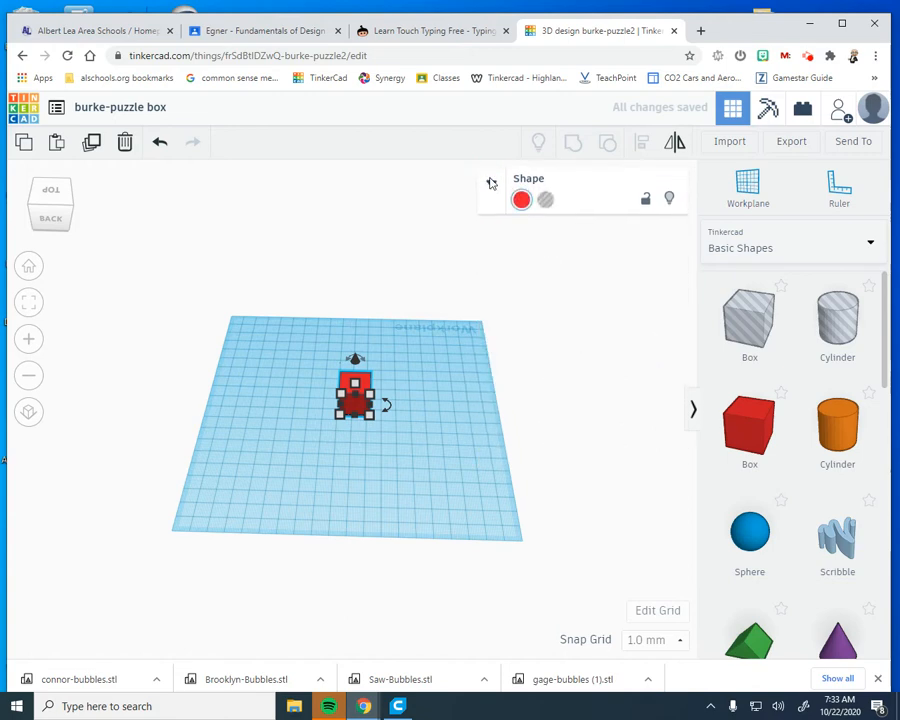
Set the red box's width, length and height to 30 mm each
mouse_move(341, 417)
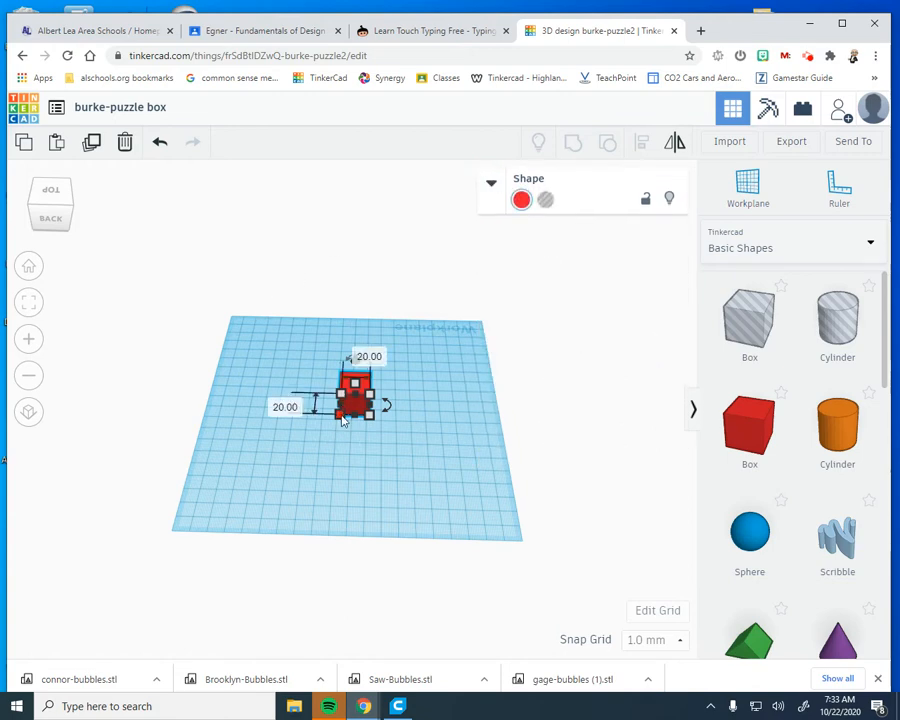
left_click(352, 467)
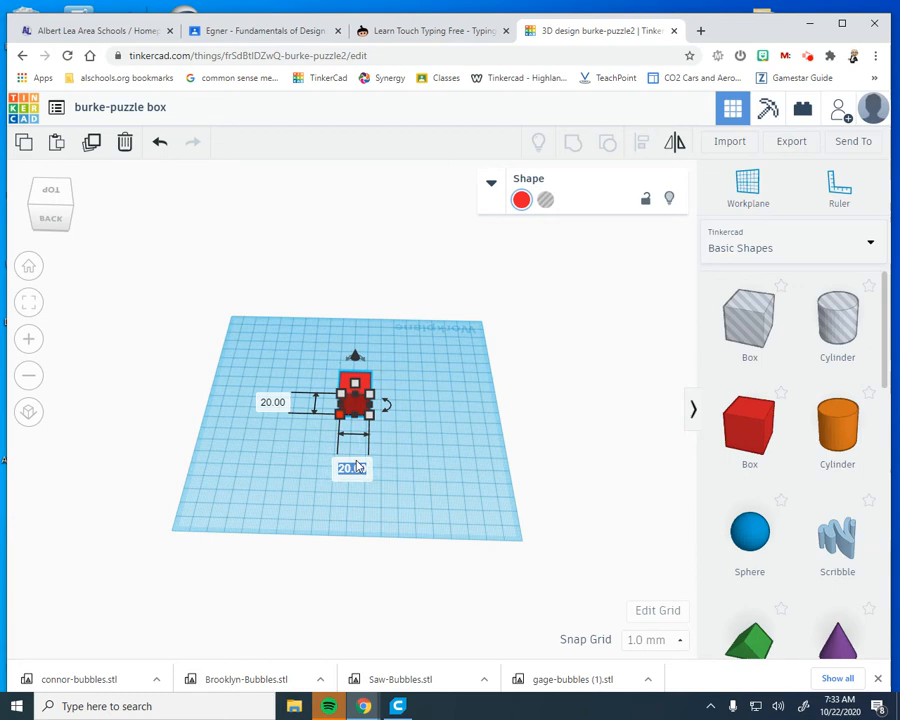
type("30")
left_click(278, 402)
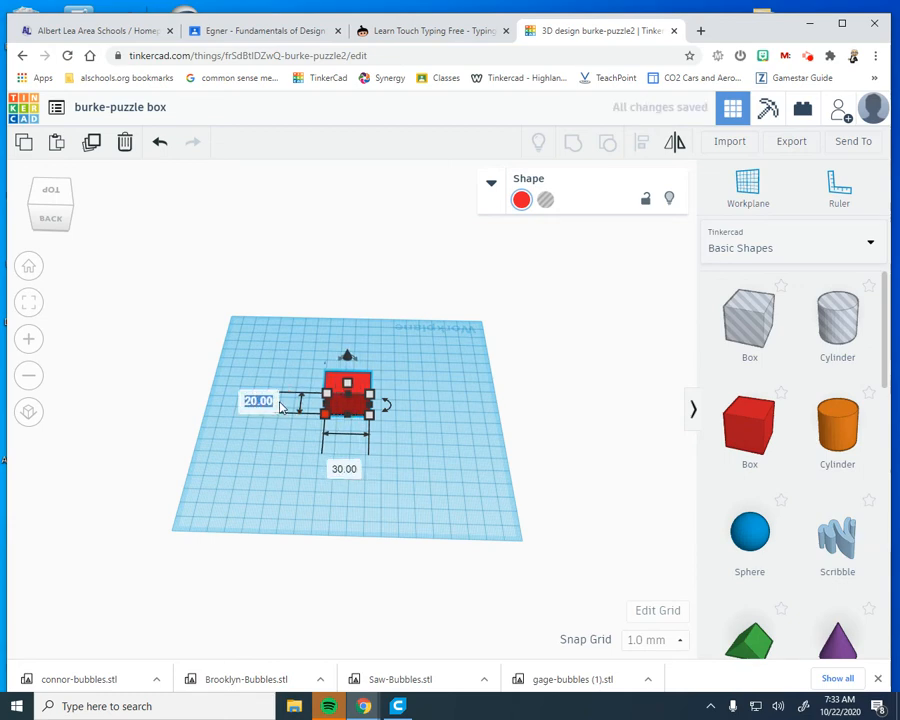
type("30")
key("Return")
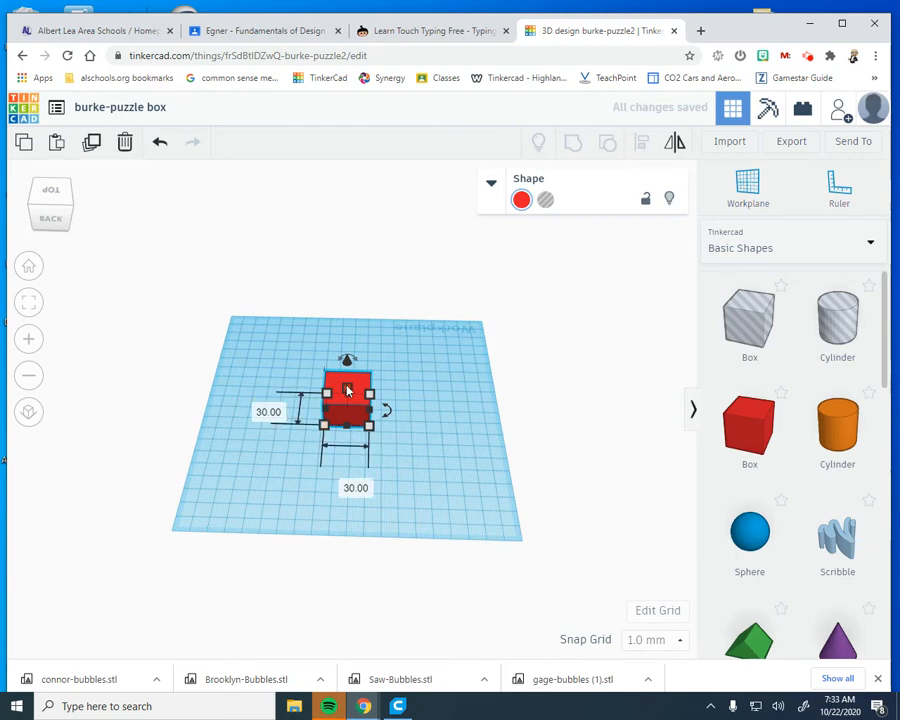
mouse_move(347, 389)
left_click(426, 399)
type("30")
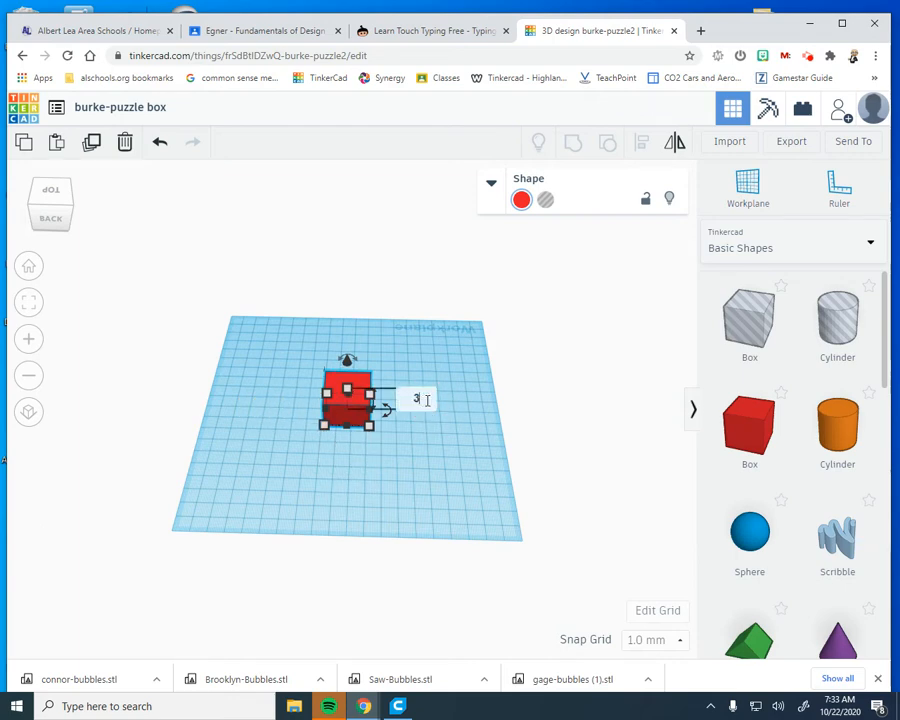
key("Return")
Resize the red box to 35 mm in height, length and width
right_click_drag(446, 342, 500, 448)
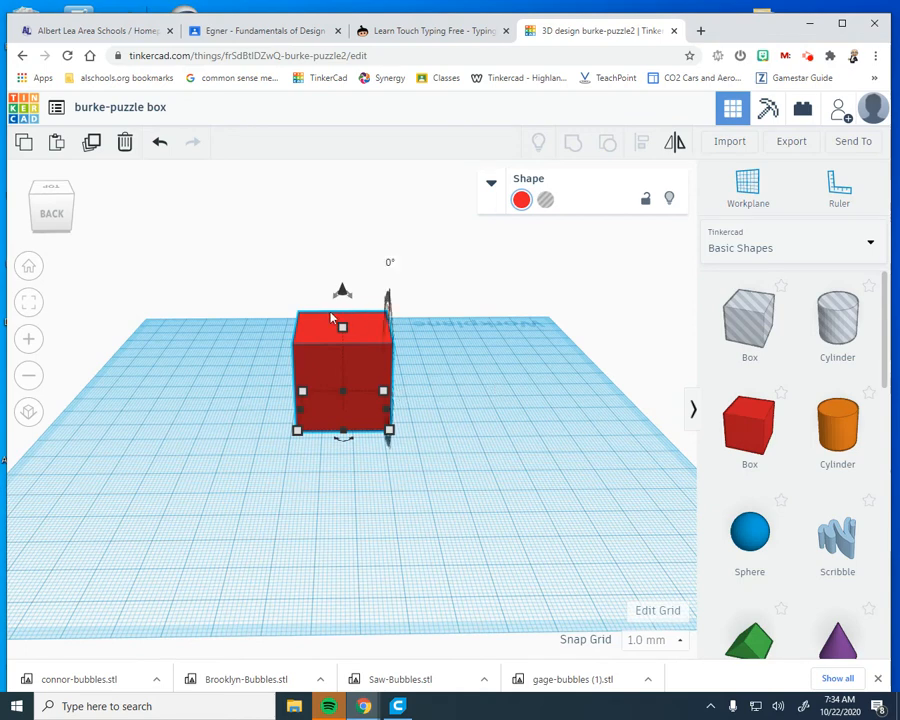
mouse_move(391, 397)
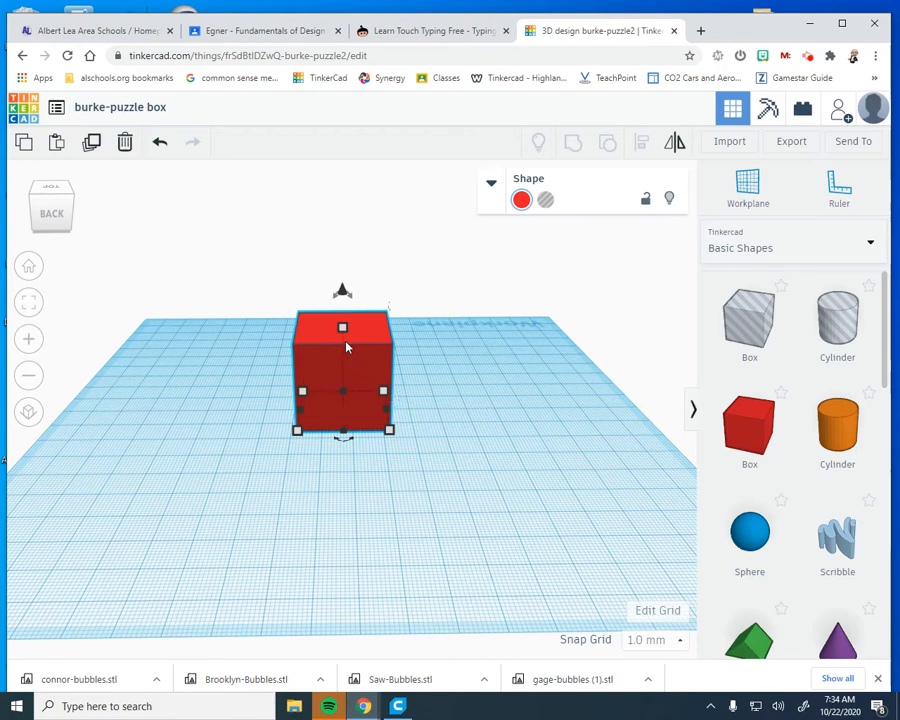
left_click(420, 370)
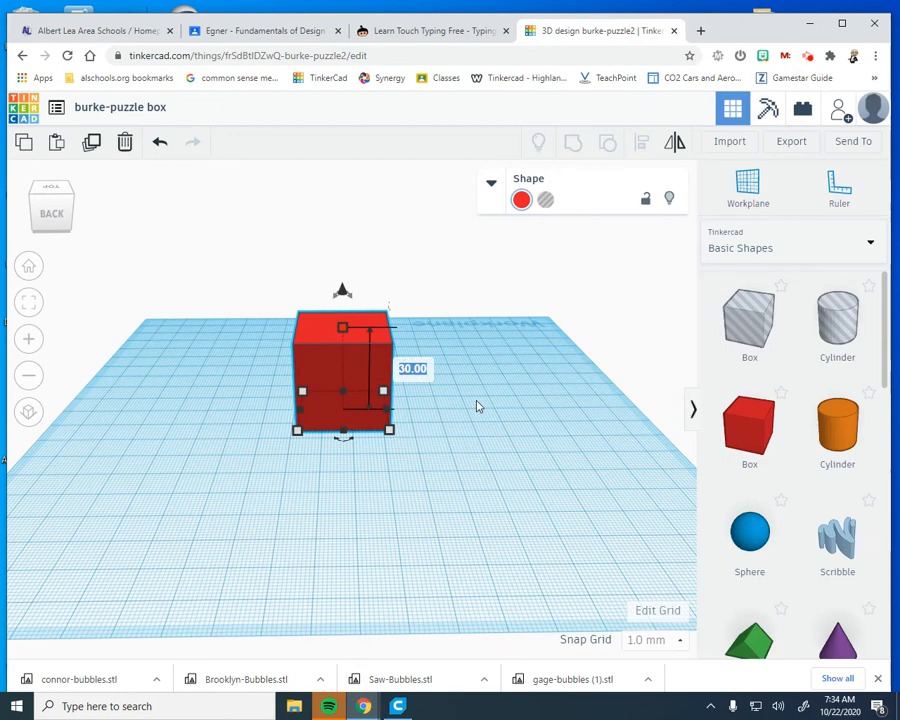
type("35")
key("Return")
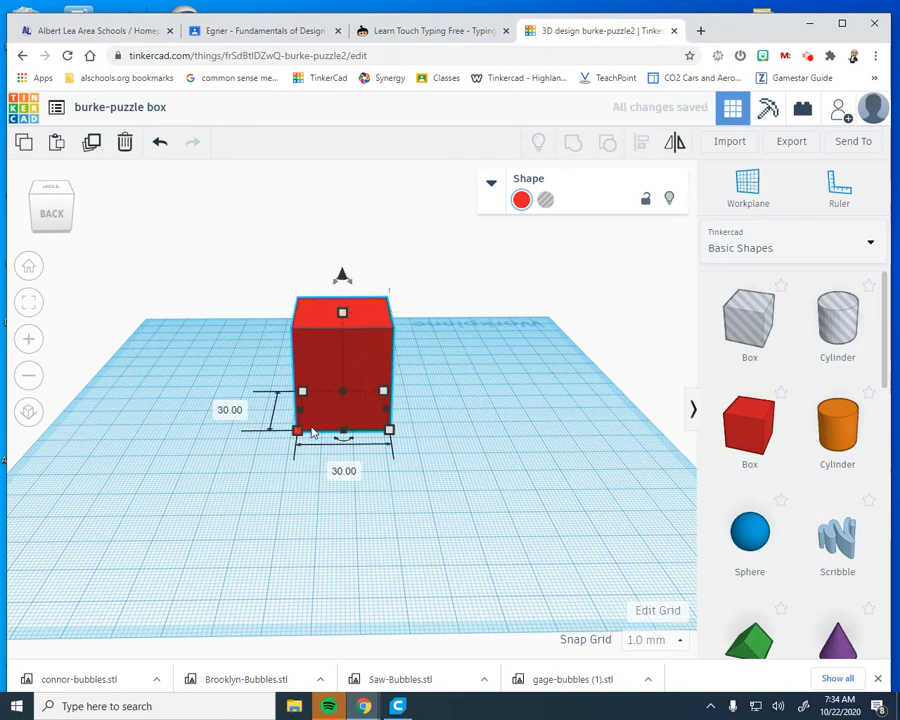
left_click(229, 409)
type("35")
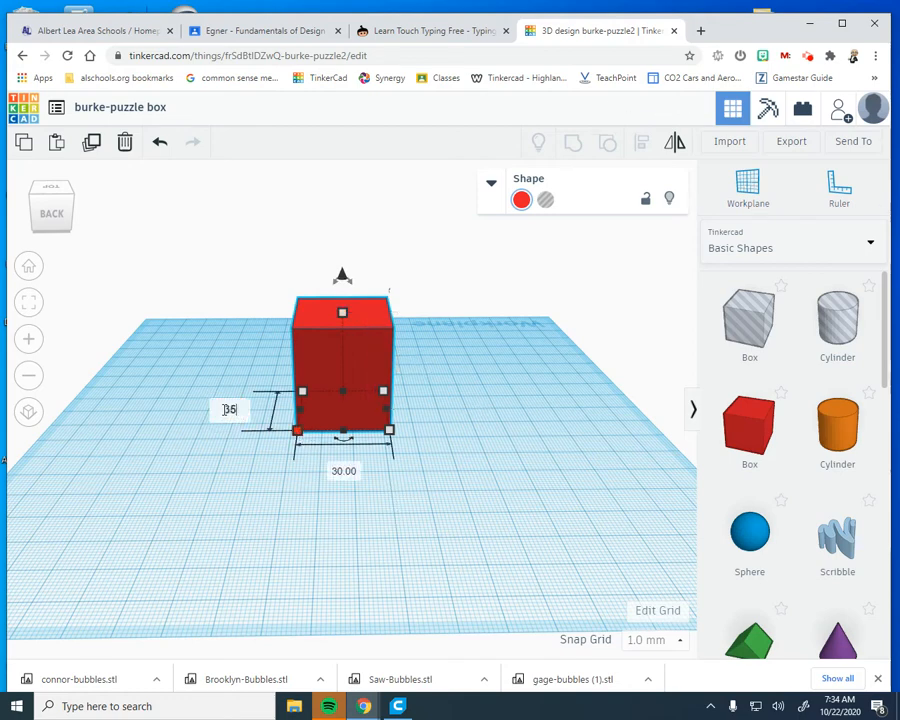
key("Return")
left_click(345, 481)
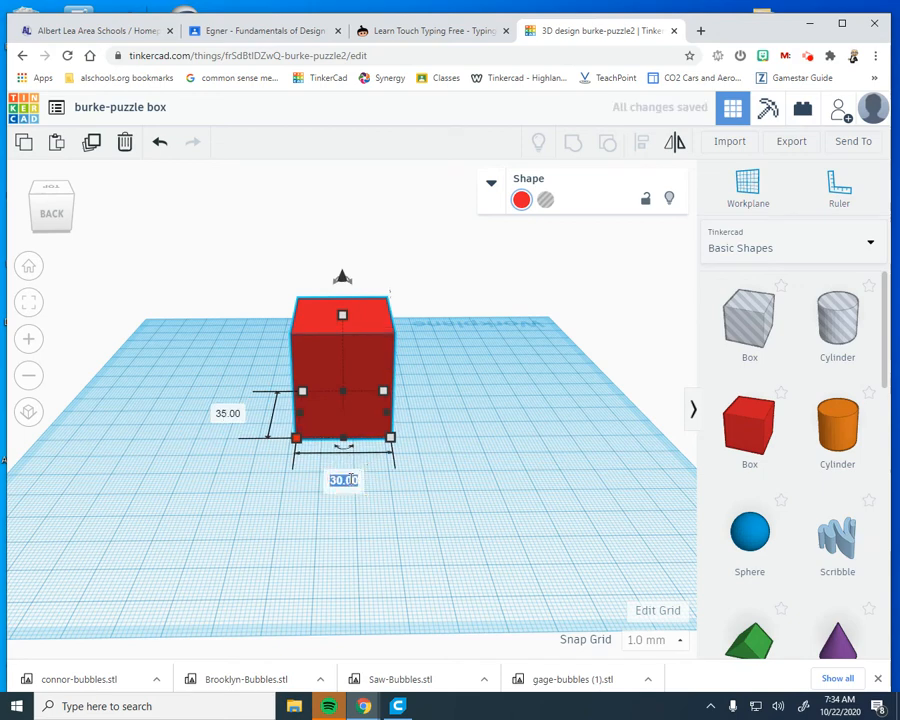
type("35")
key("Return")
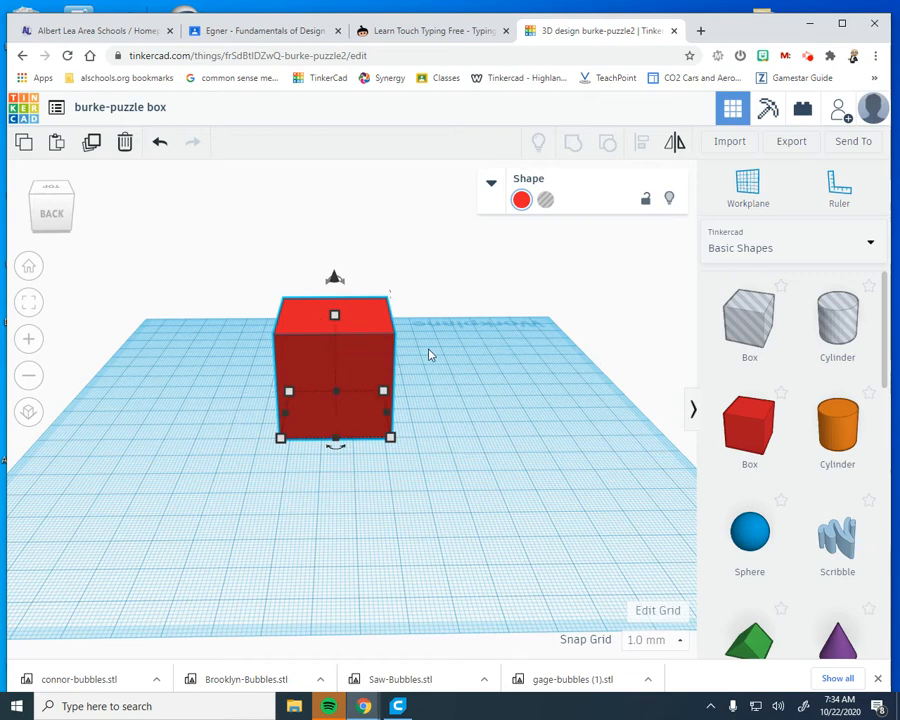
Turn the 35 mm box into a hole and move it aside, close to the workplane's edge
left_click(545, 199)
left_click_drag(310, 378, 170, 356)
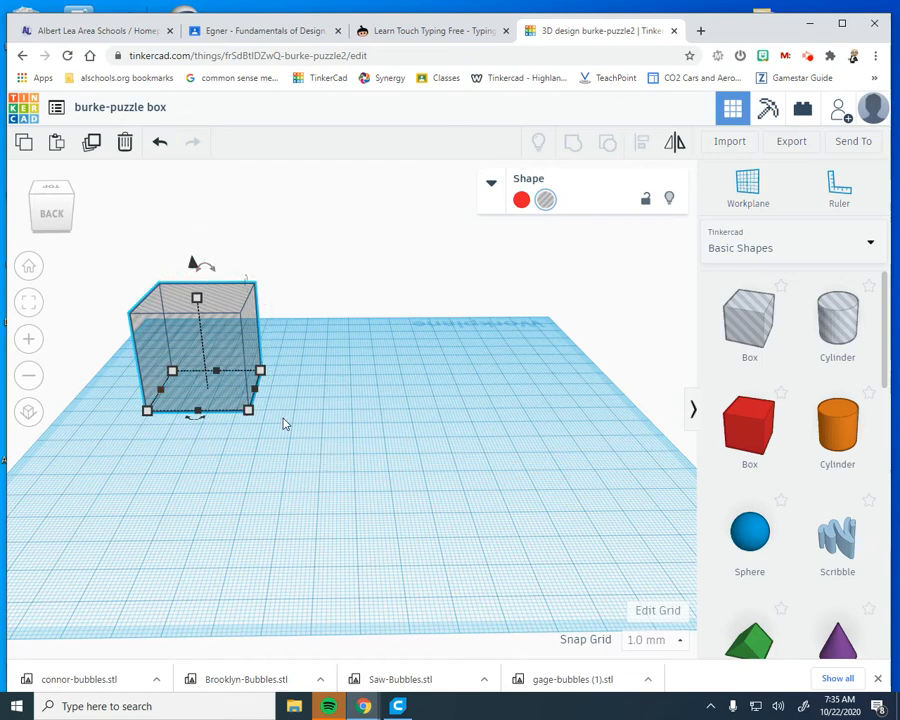
Add a second solid red box beside the hole box and make it 40 mm in width, length and height
left_click(740, 448)
left_click_drag(740, 450, 413, 416)
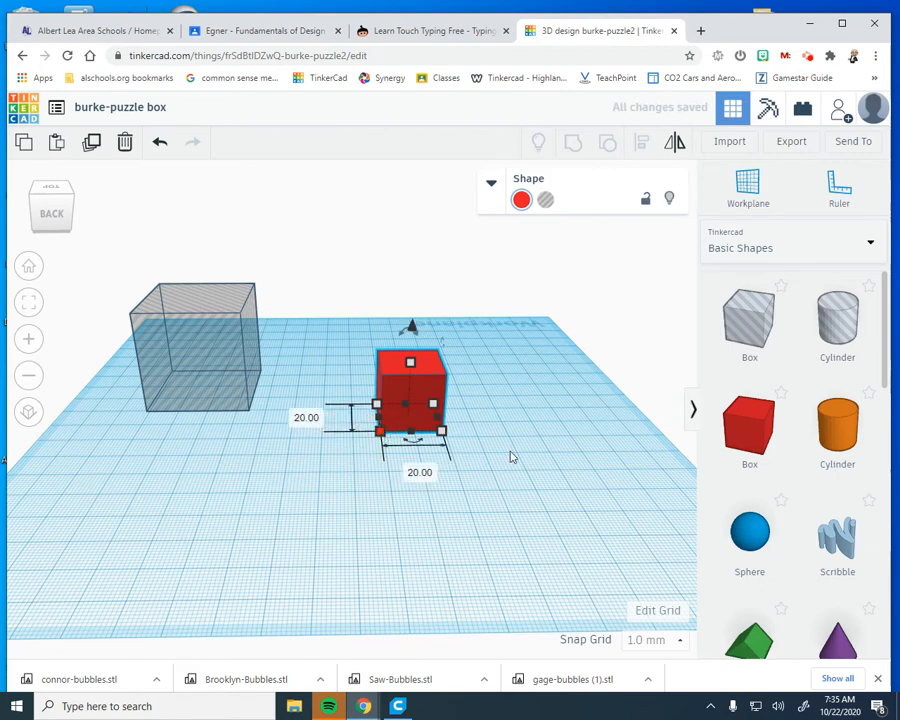
left_click(426, 472)
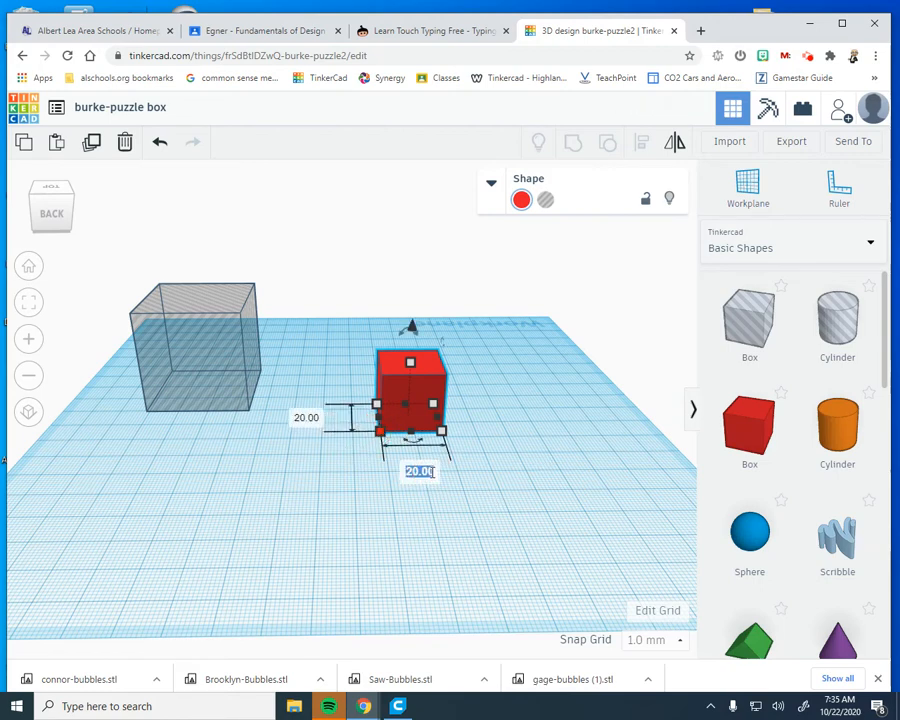
type("40")
key("Return")
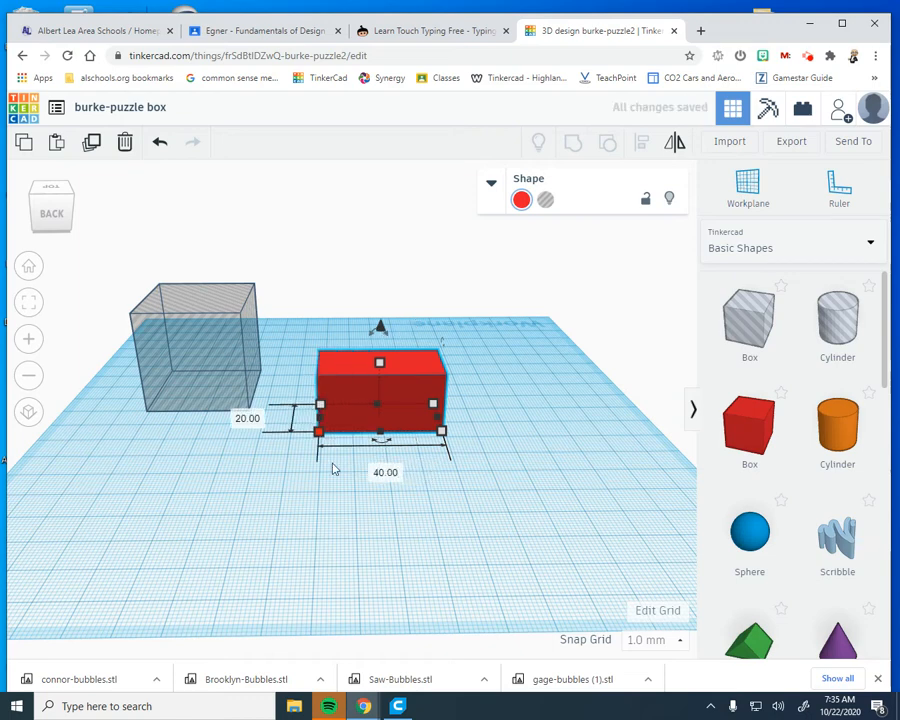
left_click(248, 417)
type("40")
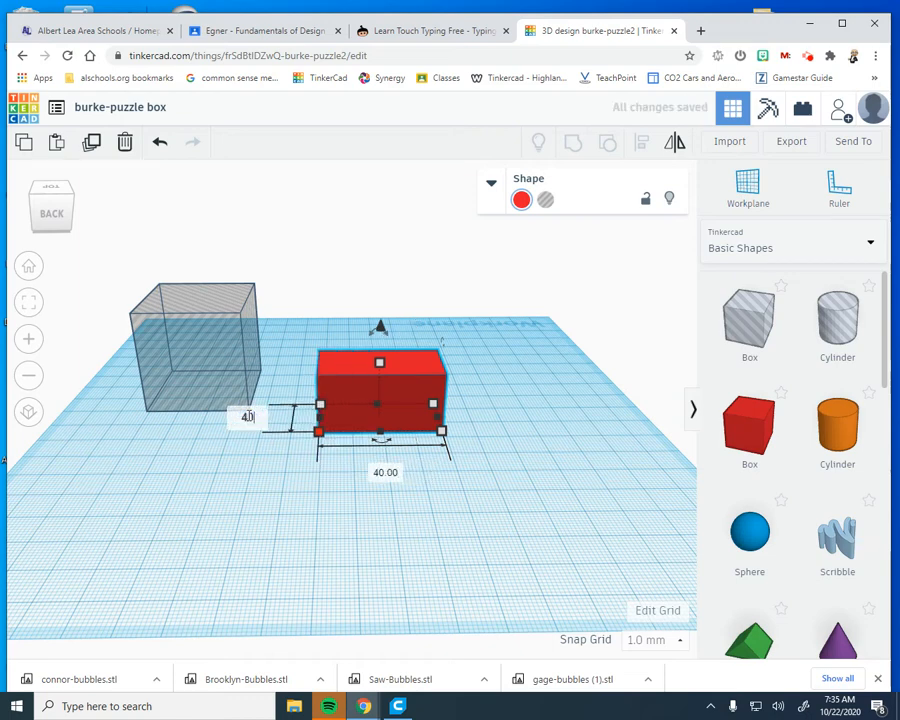
key("Return")
mouse_move(382, 374)
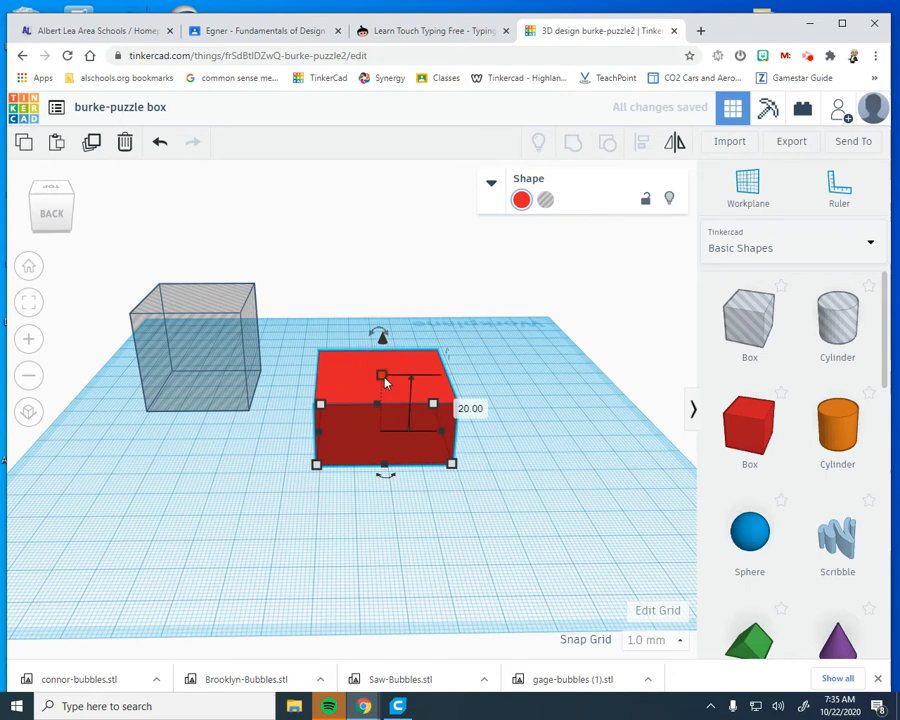
left_click(460, 404)
type("40")
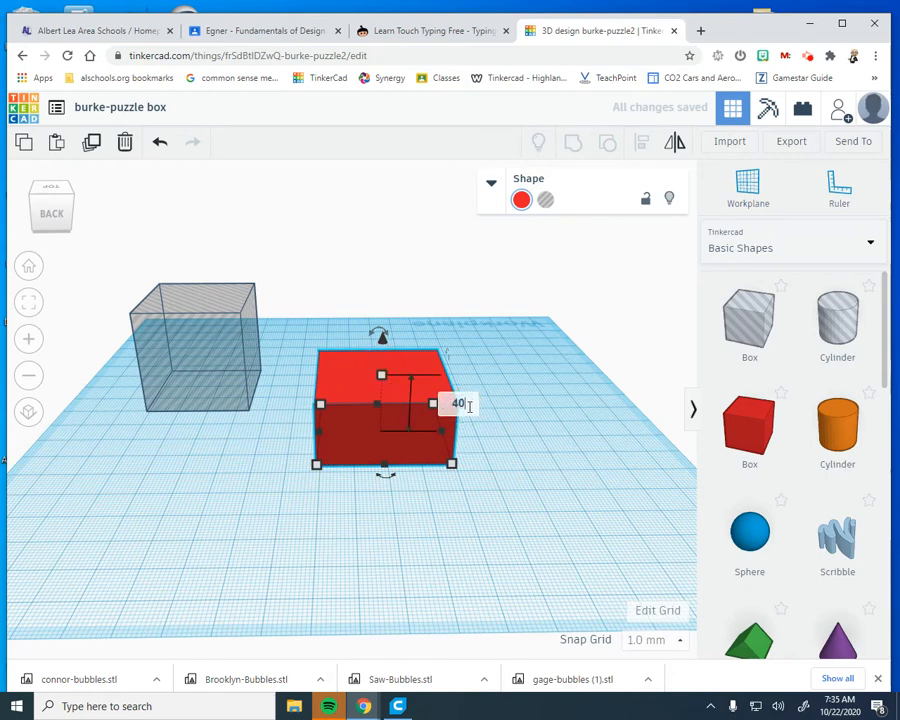
key("Return")
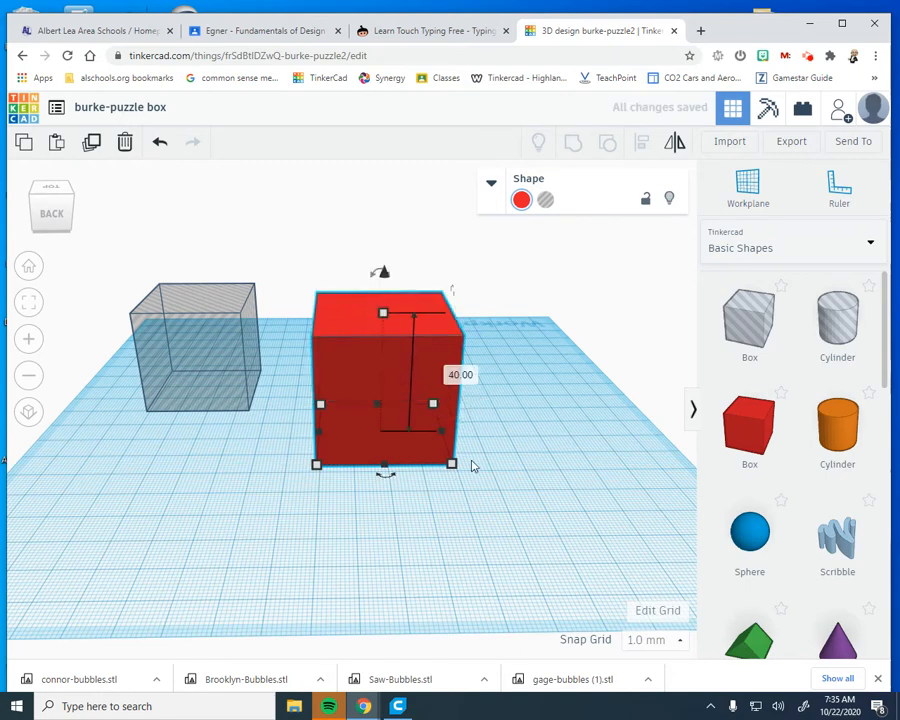
Shift the 40 mm solid box farther from the hole box, check its base dimensions, and move the hole box inside it
left_click_drag(430, 420, 482, 408)
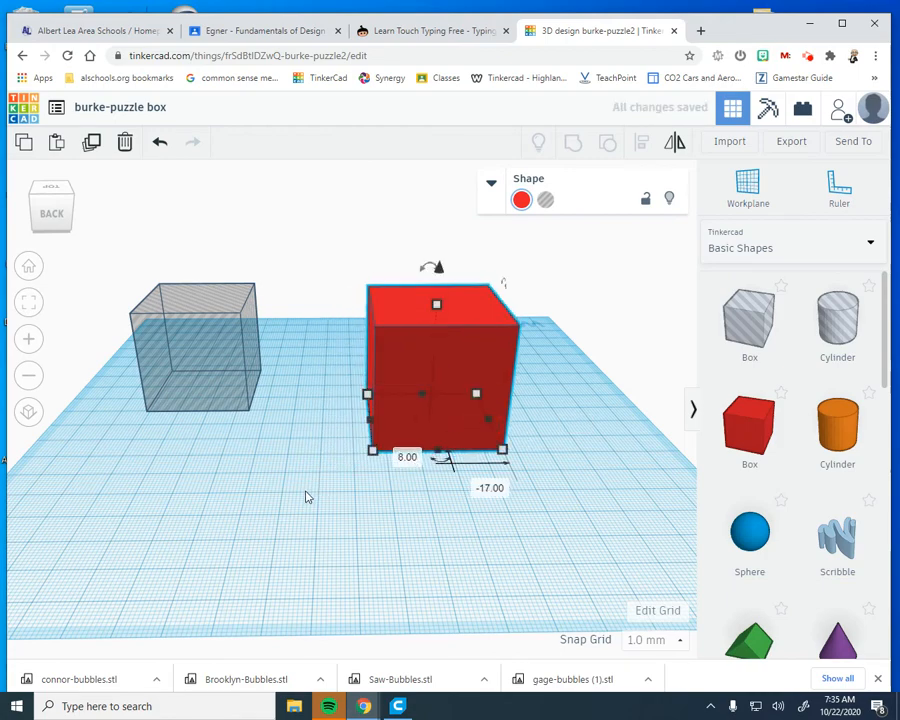
right_click_drag(538, 560, 164, 398)
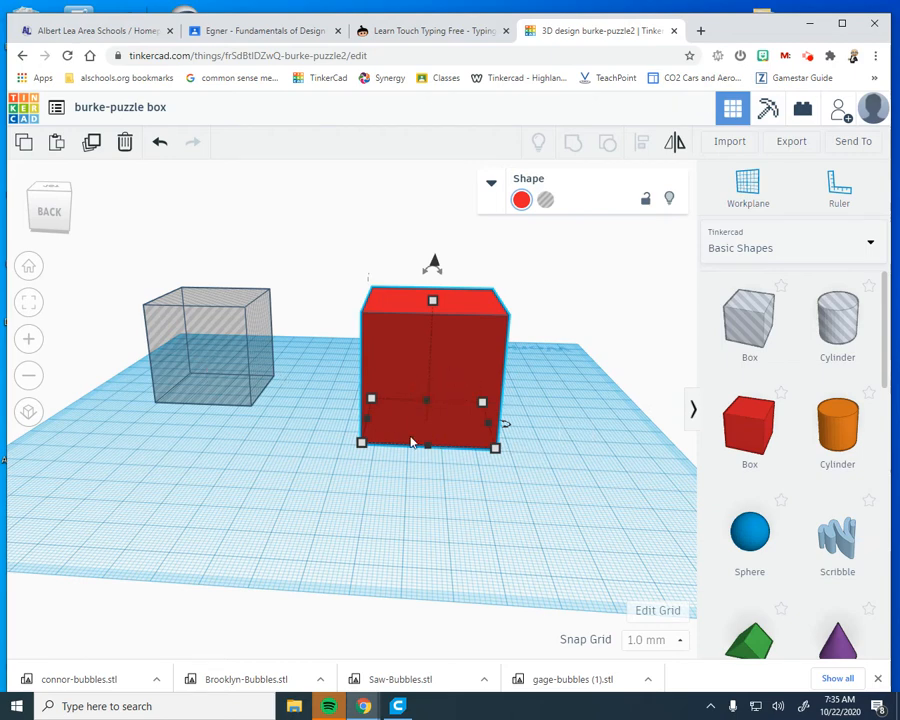
left_click(361, 442)
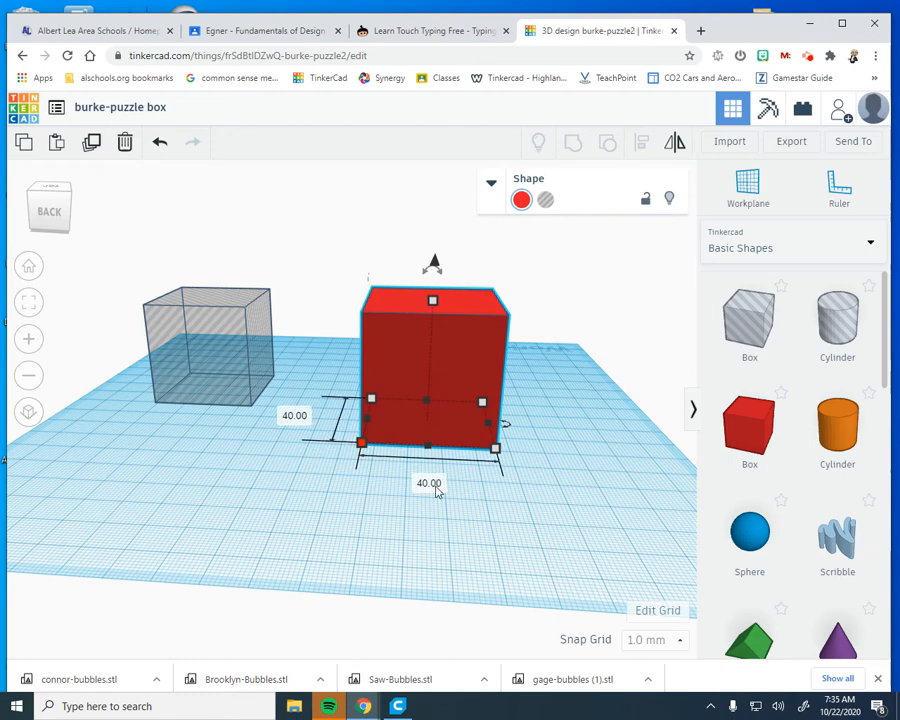
left_click(237, 464)
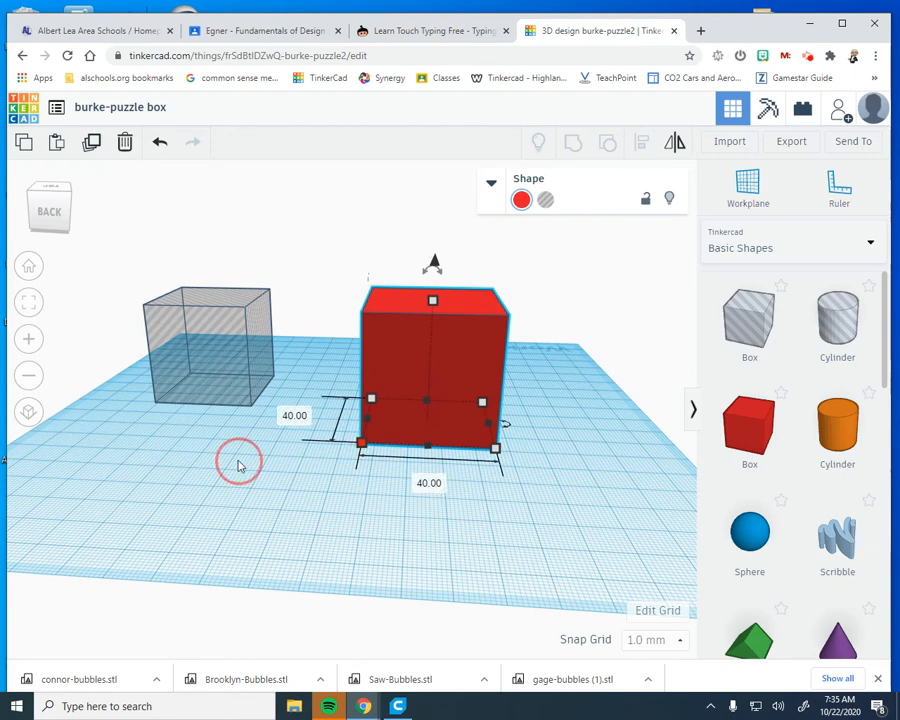
left_click_drag(207, 352, 442, 378)
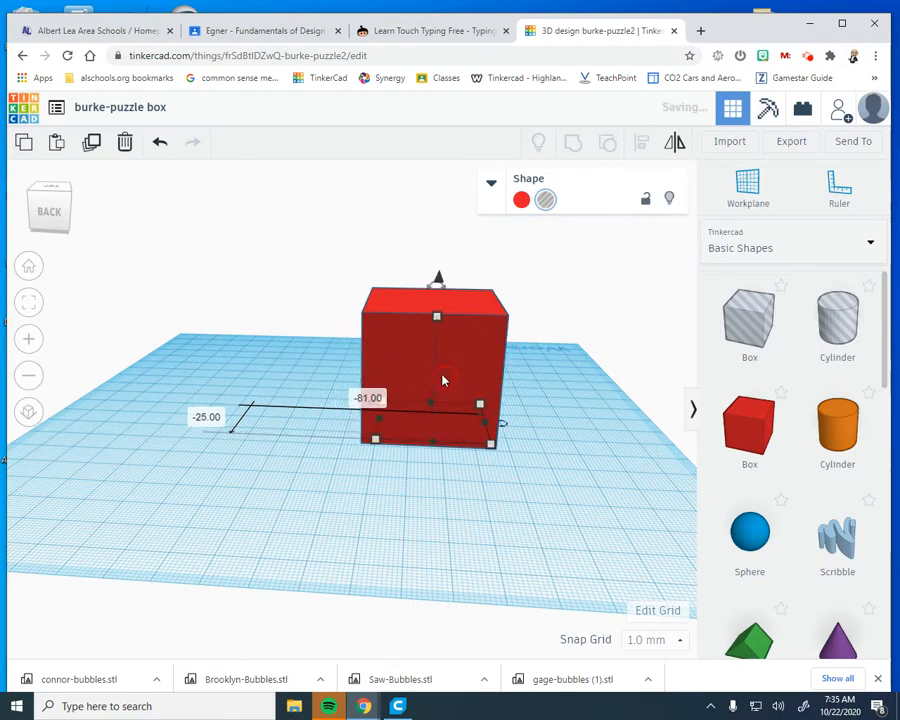
Select both boxes and align them centred in both horizontal directions, with their top faces flush
left_click_drag(326, 277, 645, 494)
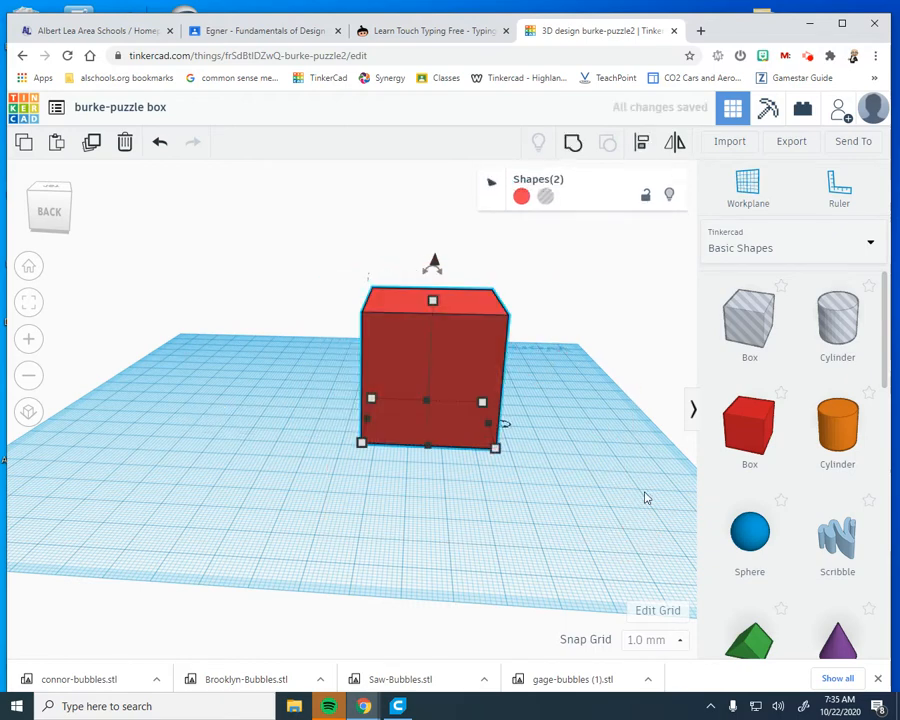
left_click(643, 145)
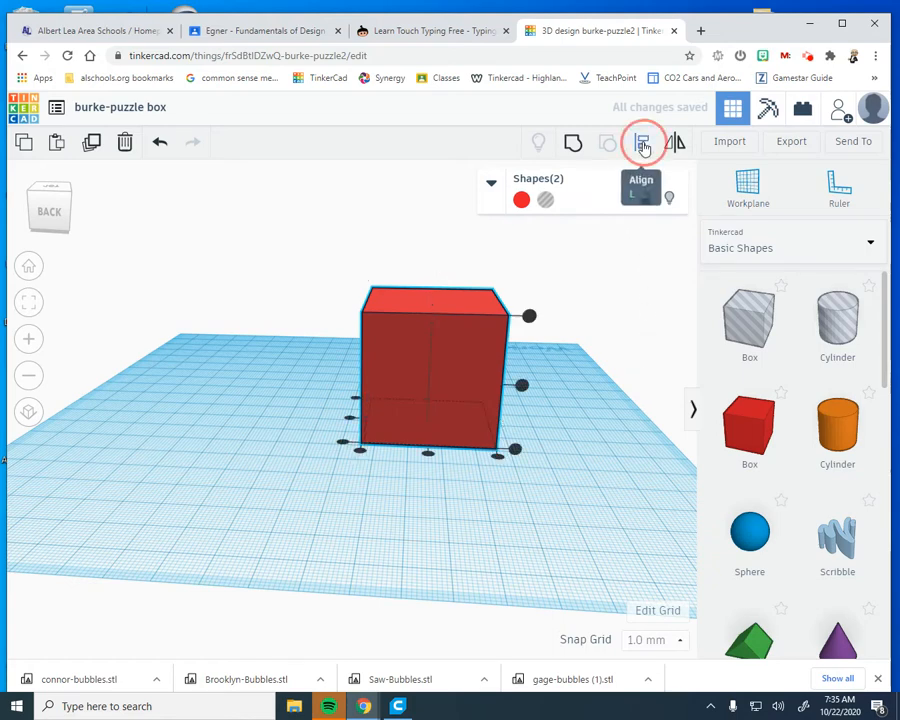
left_click(429, 455)
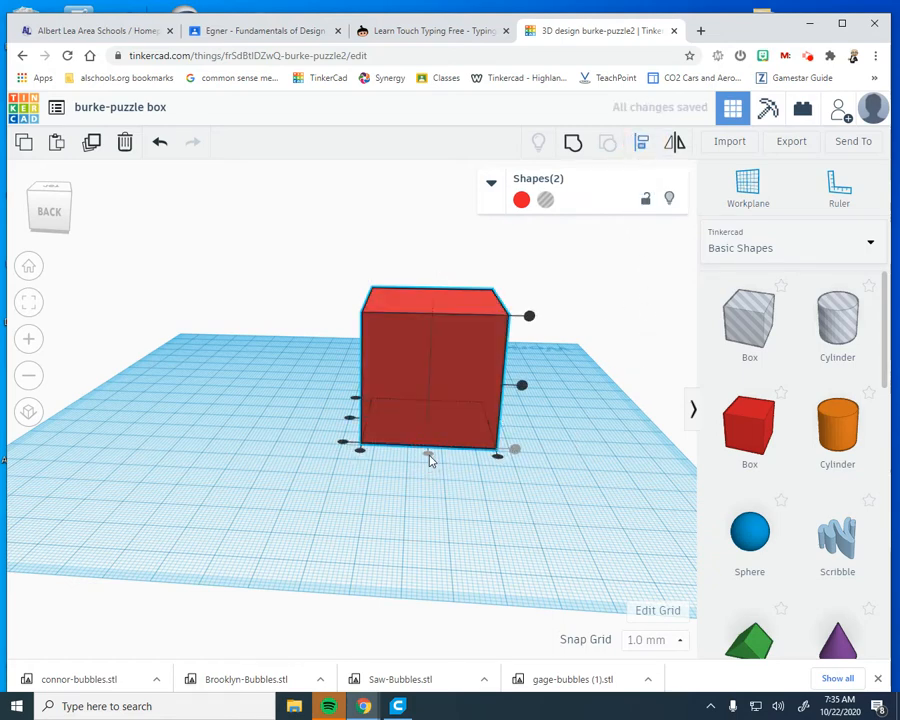
left_click(350, 421)
mouse_move(479, 559)
right_mouse_down()
mouse_move(492, 444)
mouse_move(488, 540)
right_mouse_up()
right_click_drag(453, 308, 396, 320)
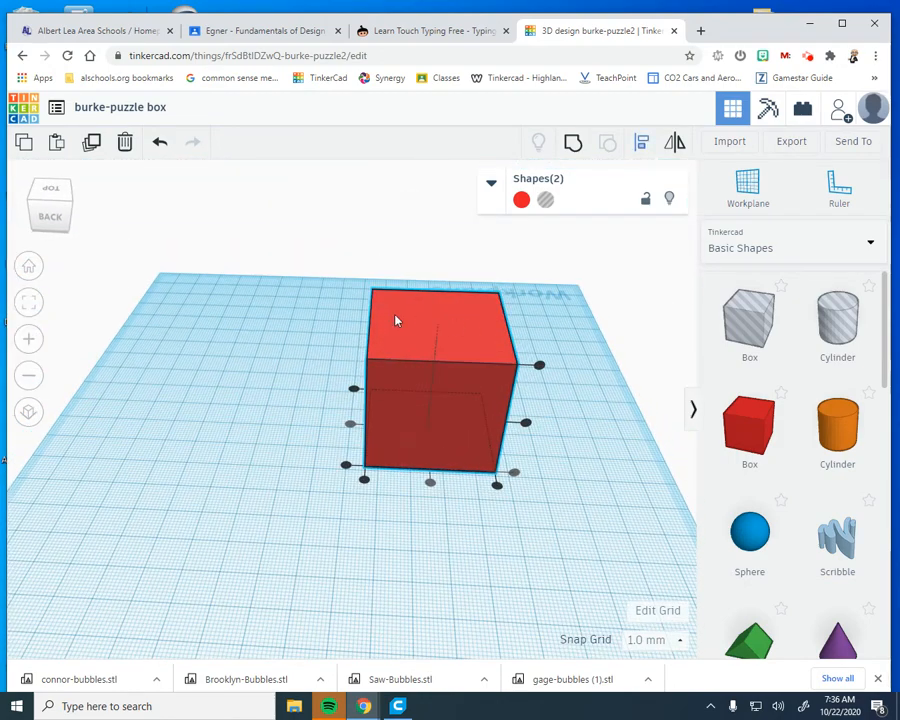
left_click(540, 368)
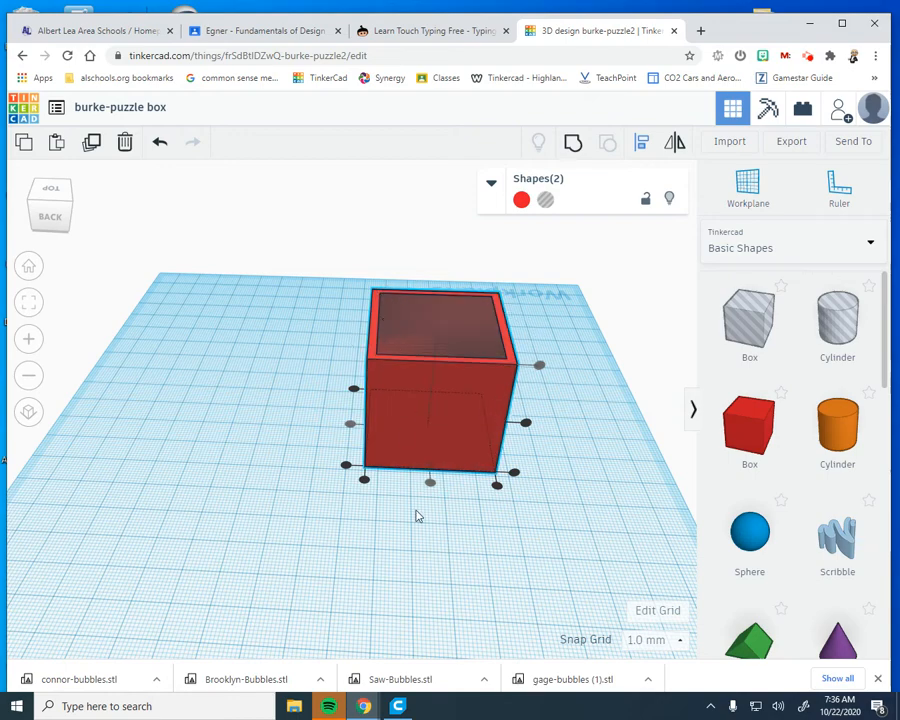
right_click_drag(416, 514, 437, 422)
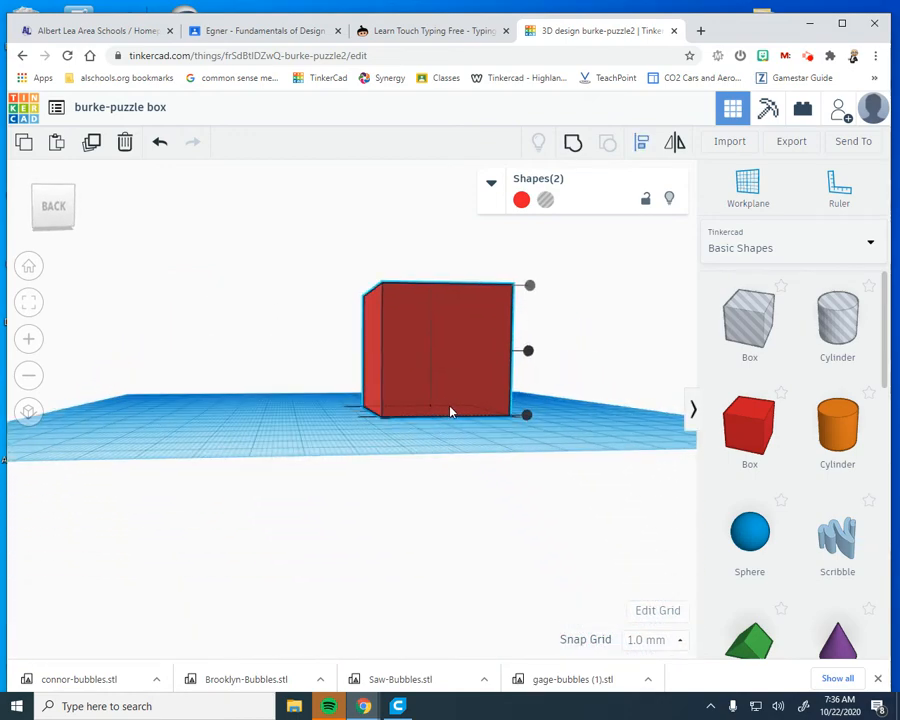
right_click_drag(442, 406, 436, 450)
right_click_drag(460, 326, 453, 320)
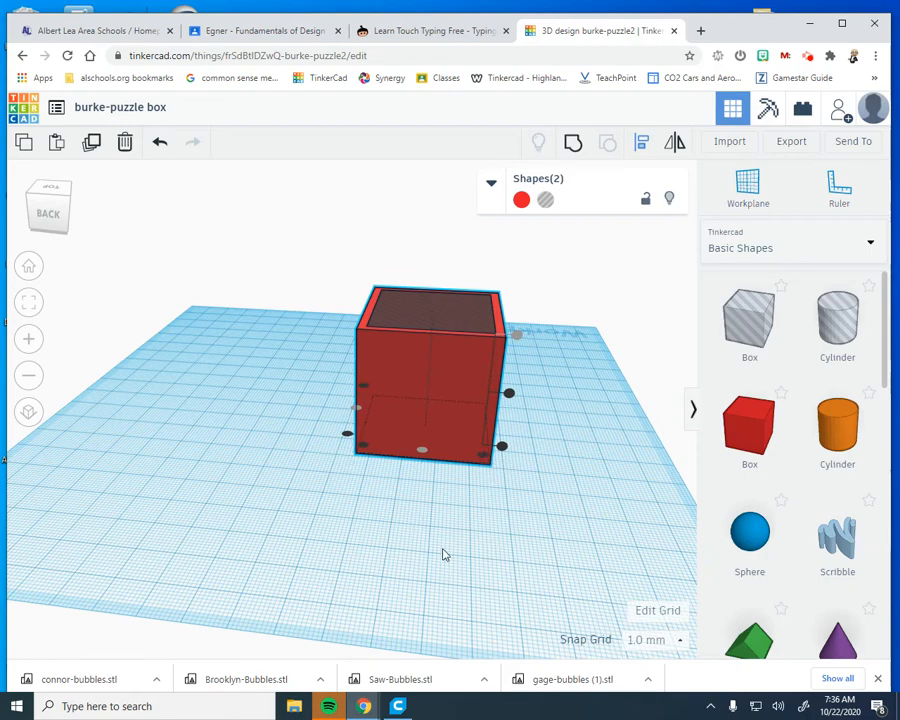
right_click_drag(448, 556, 468, 547)
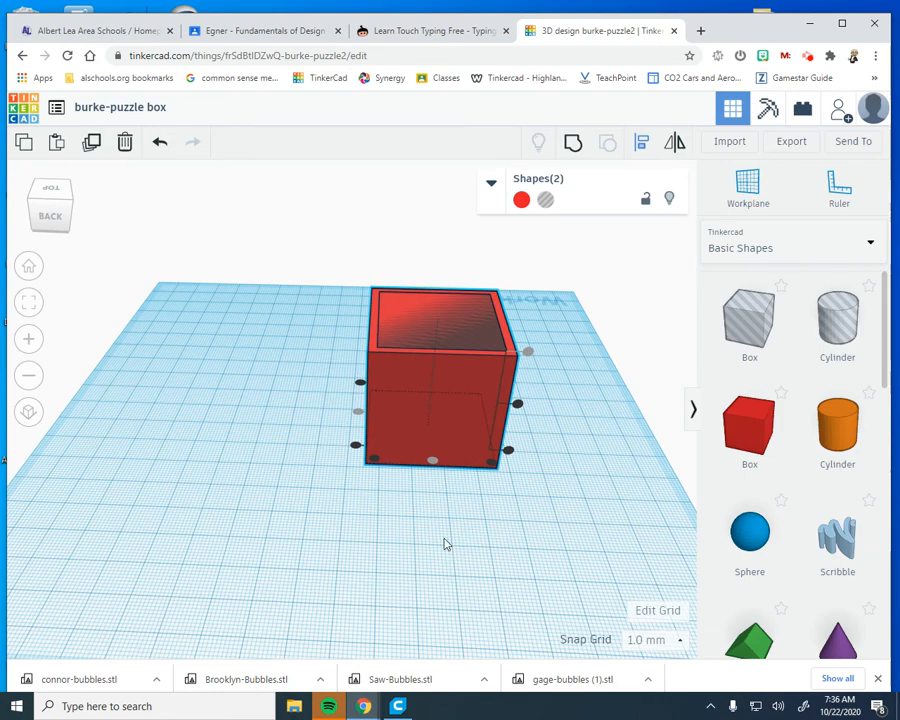
Group the aligned solid and hole boxes to cut the cavity out of the 40 mm box
left_click(574, 147)
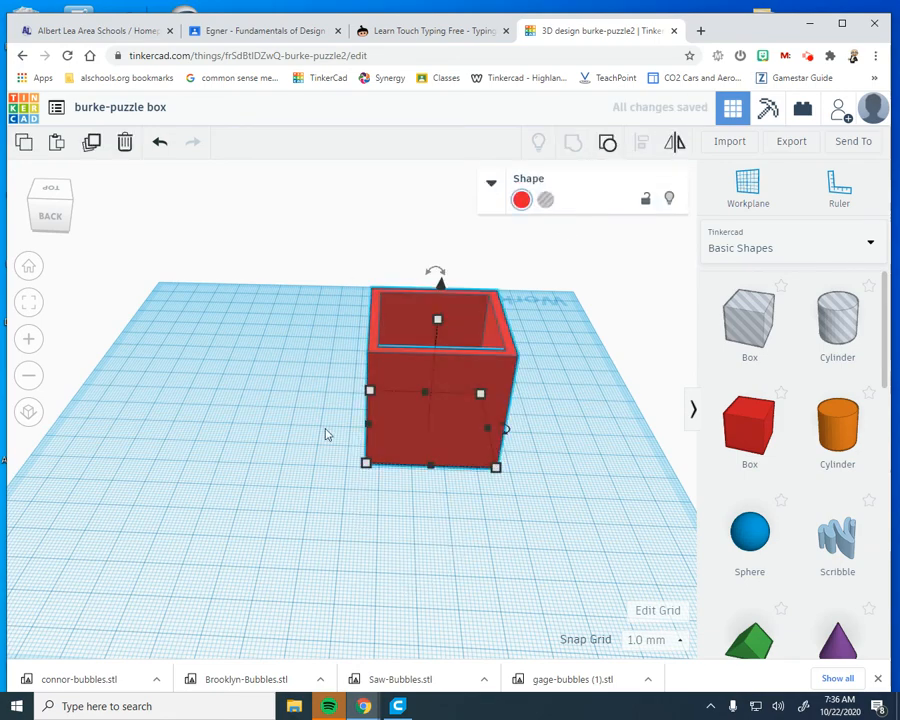
right_click_drag(326, 430, 403, 464)
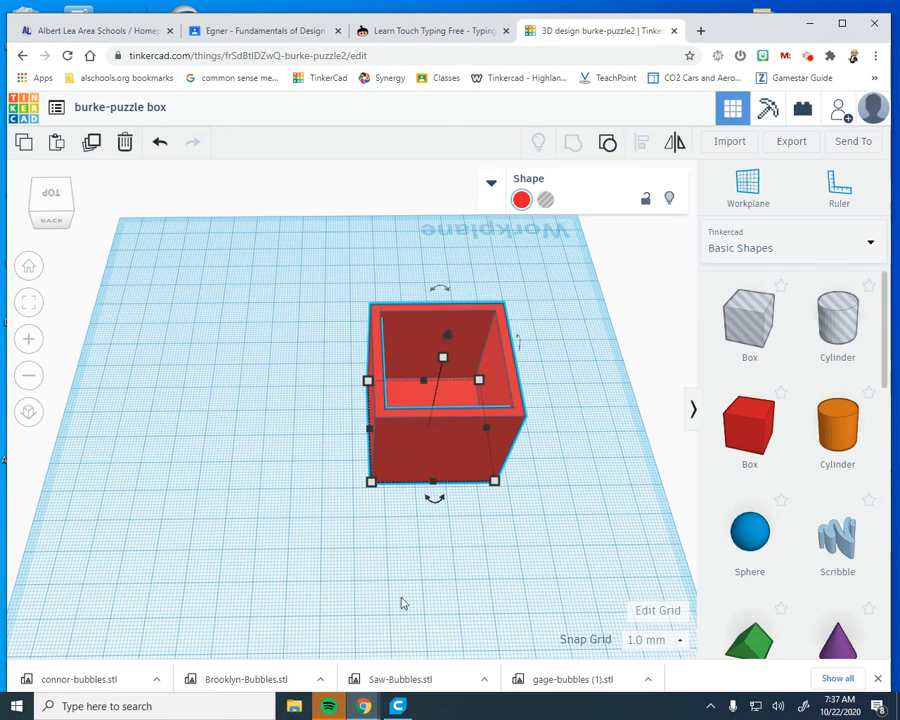
Add a solid red box beside the hollow box and reduce its height to 5 mm
left_click_drag(741, 438, 245, 440)
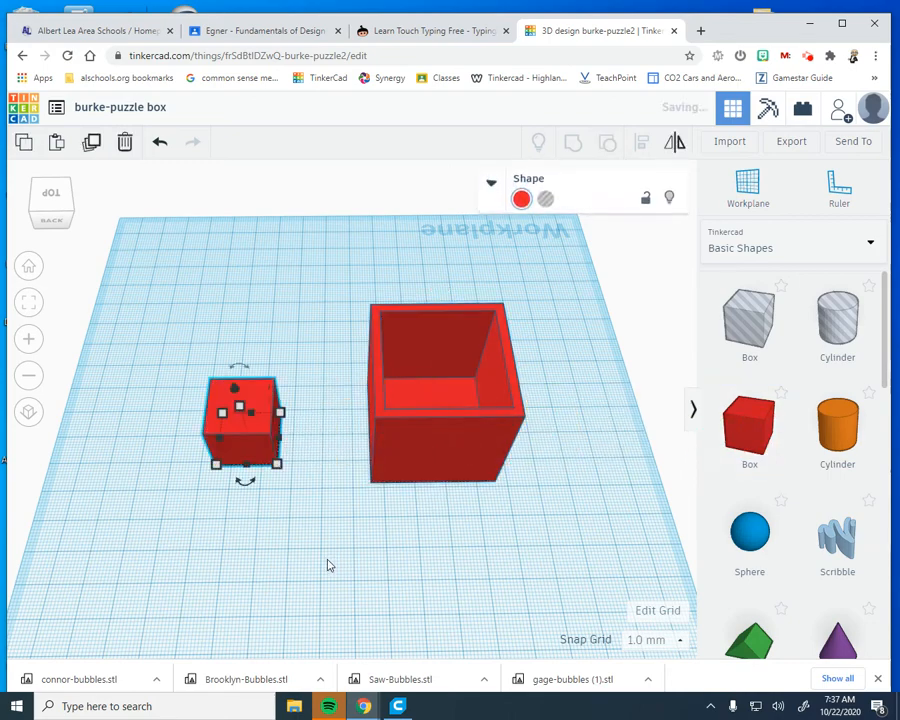
right_click_drag(328, 545, 332, 534)
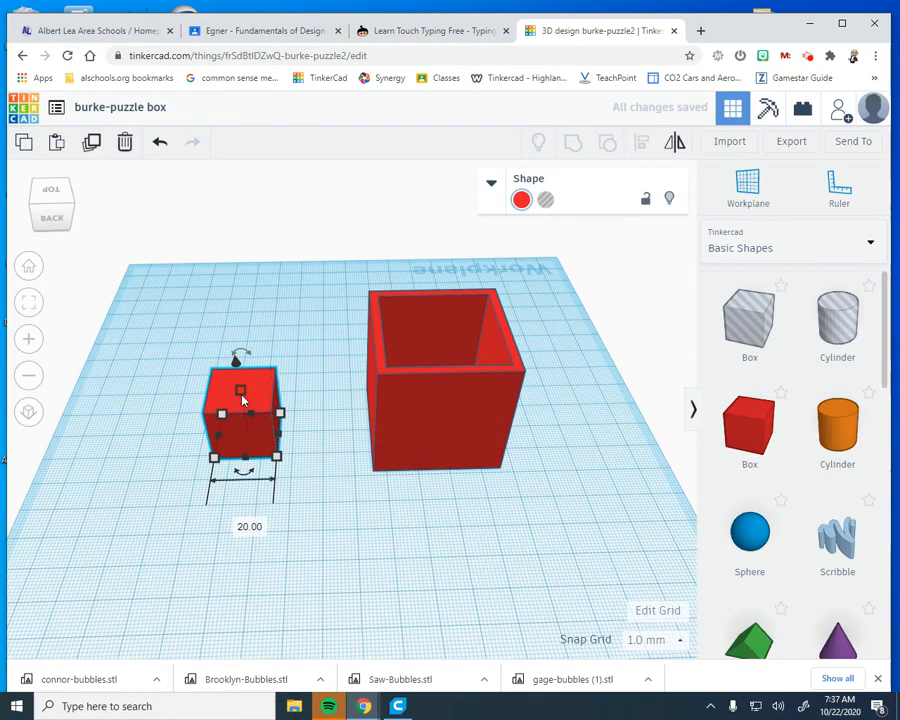
left_click_drag(241, 392, 250, 428)
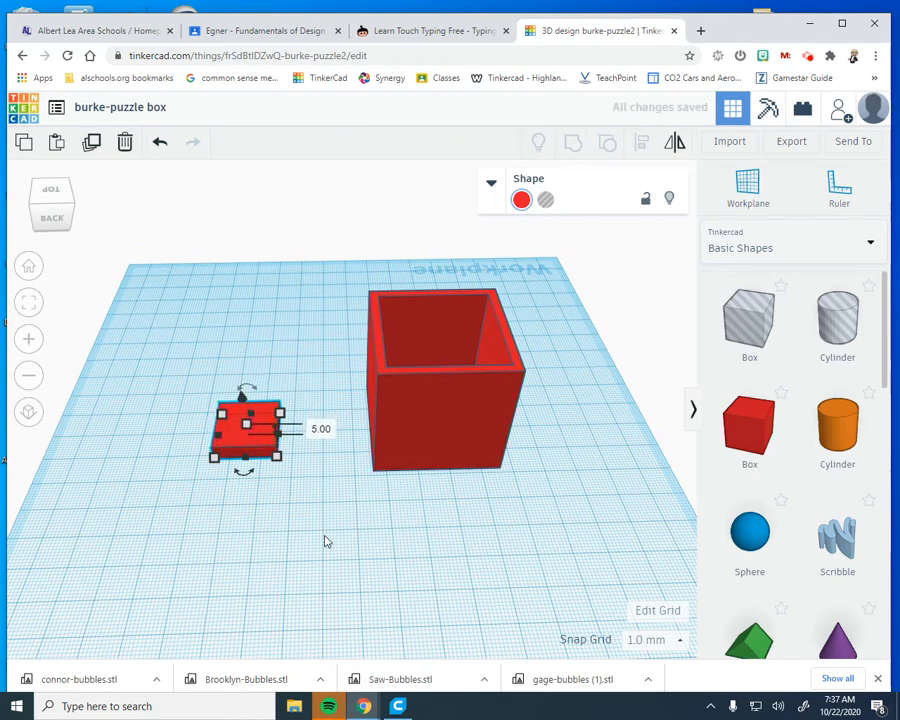
Set the hollow box's height to 38 mm
right_click_drag(318, 533, 369, 468)
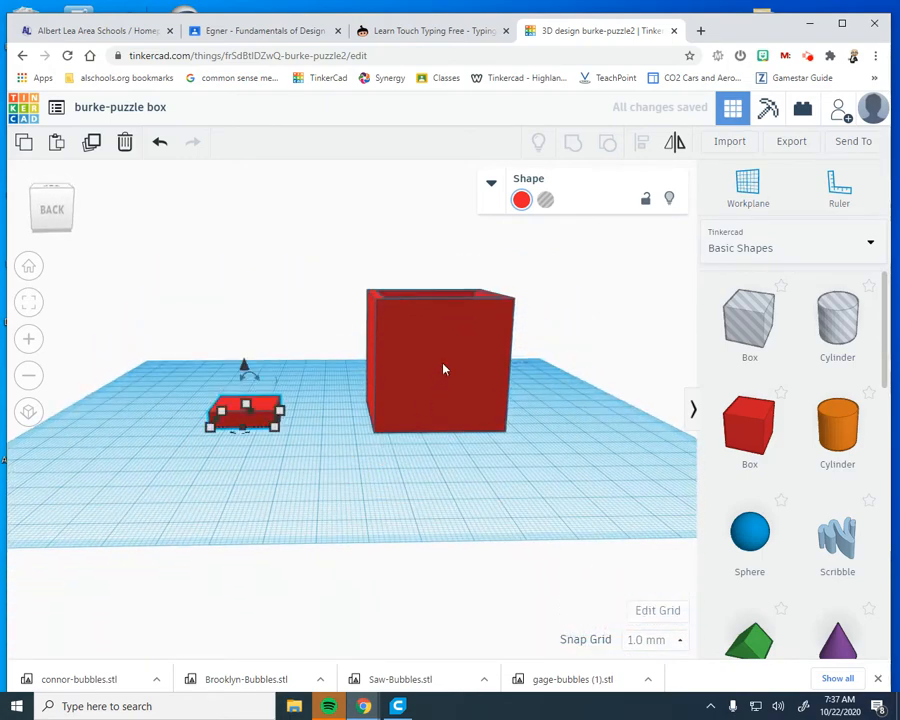
left_click(444, 368)
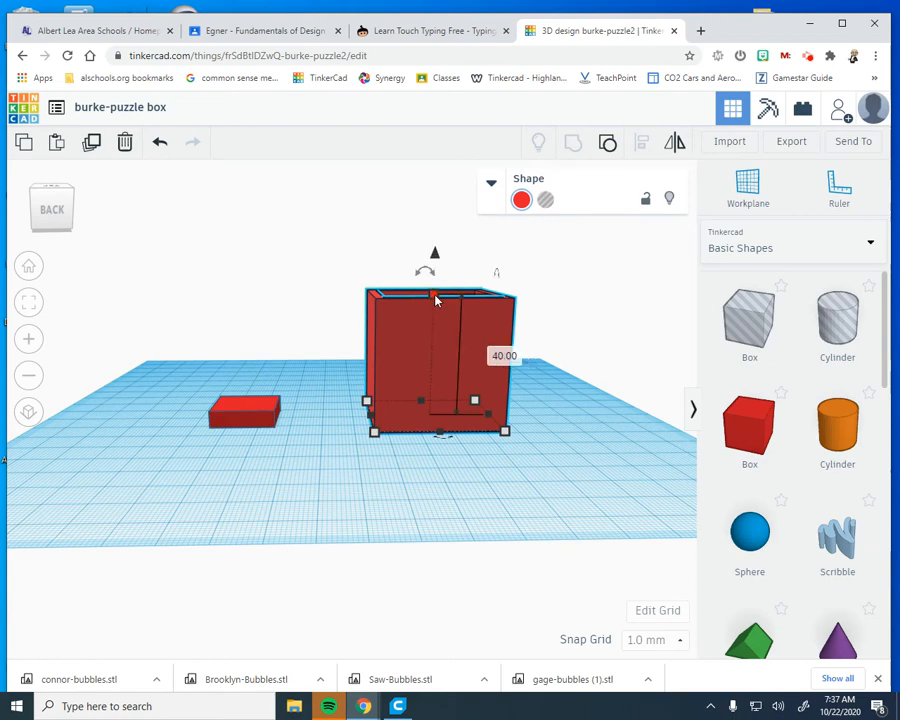
left_click(505, 356)
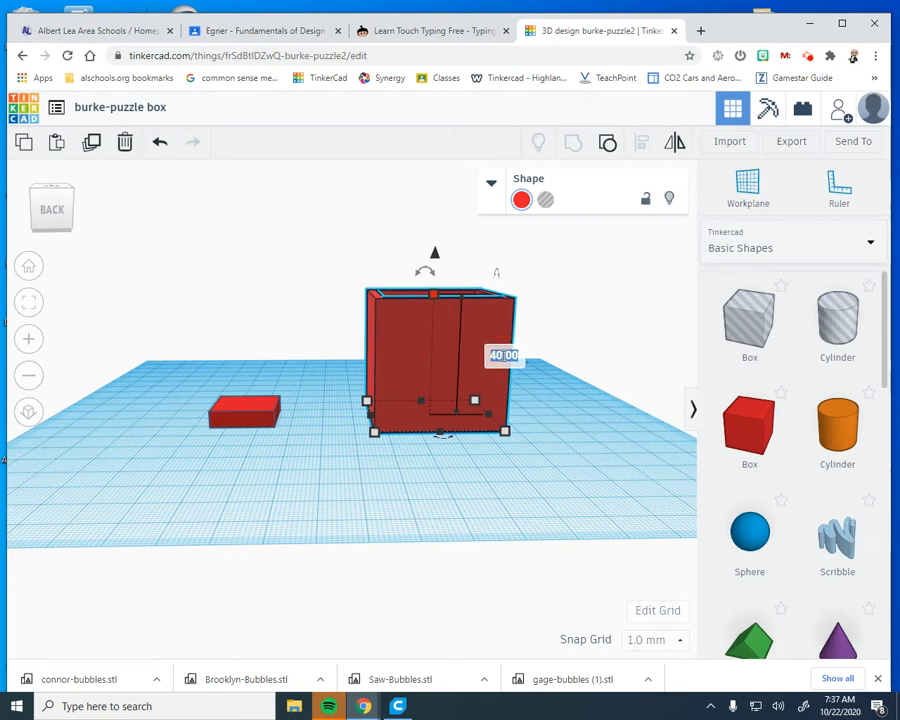
key("BackSpace")
type("38")
key("Return")
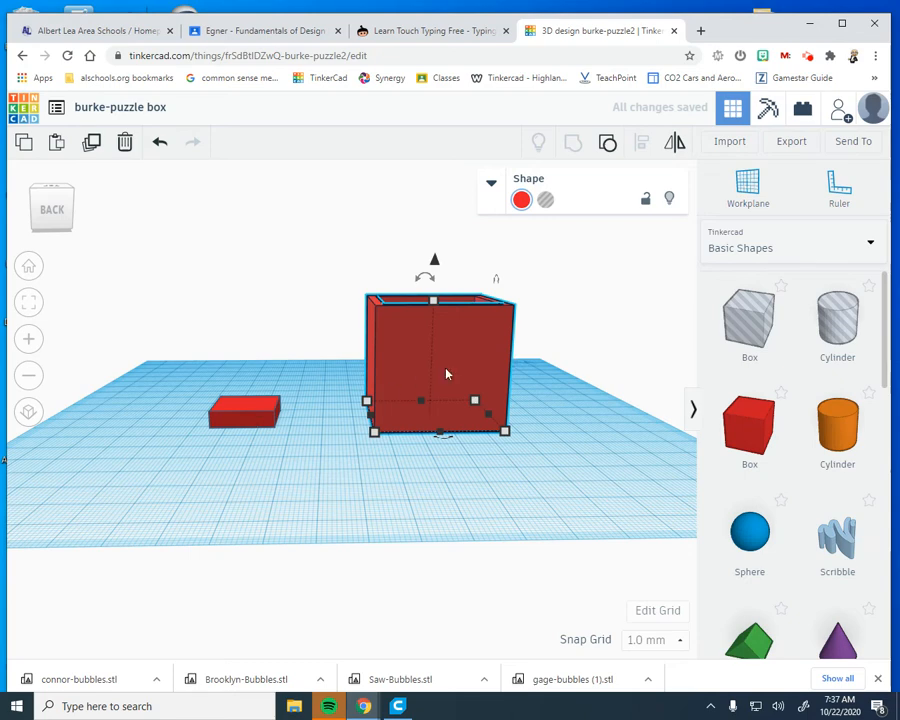
Set the height of the flat red box beside the hollow box to 2 mm
left_click(246, 420)
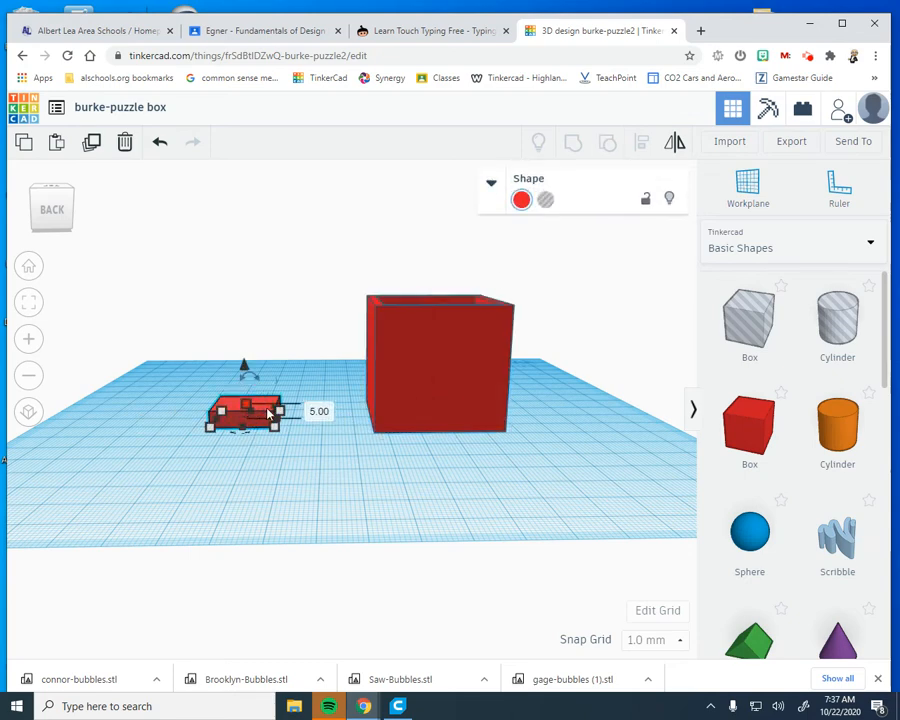
left_click(320, 411)
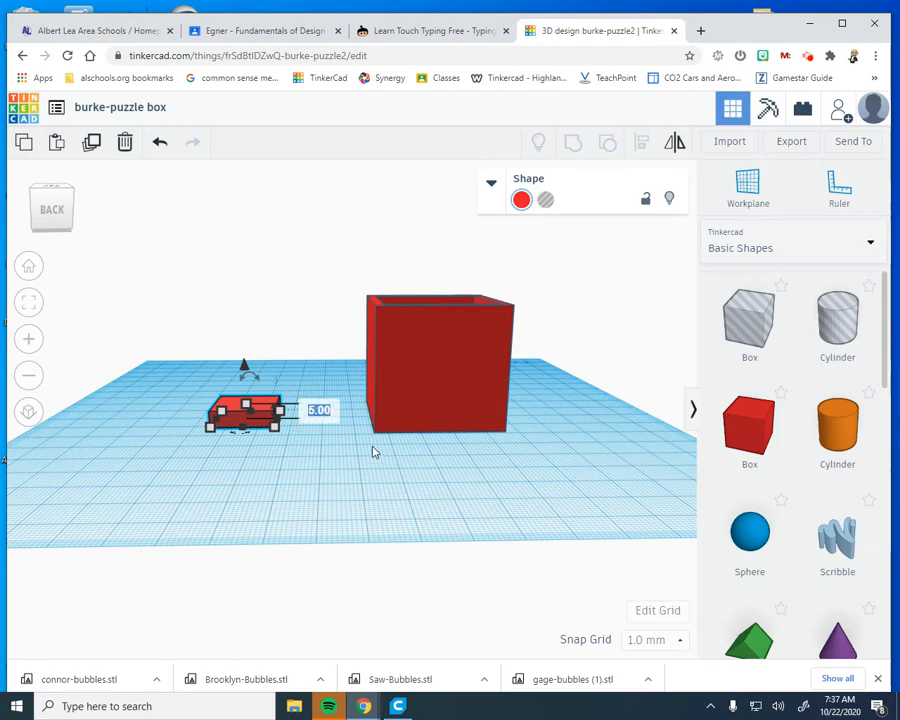
type("2")
key("Return")
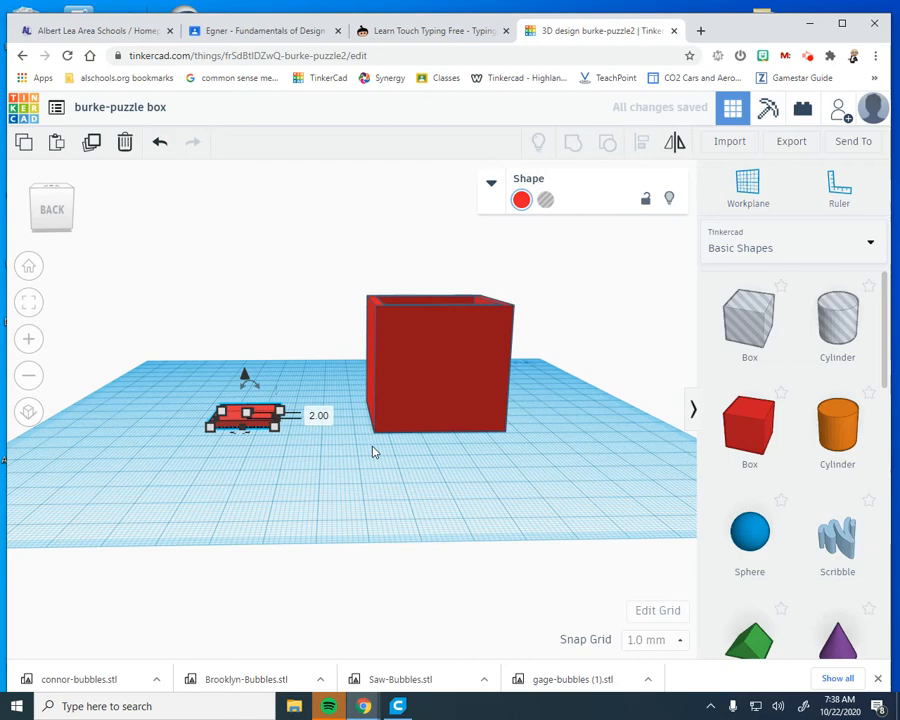
Set the flat red box's base to 40 by 40 mm and move it farther from the hollow box
right_click_drag(372, 452, 300, 456)
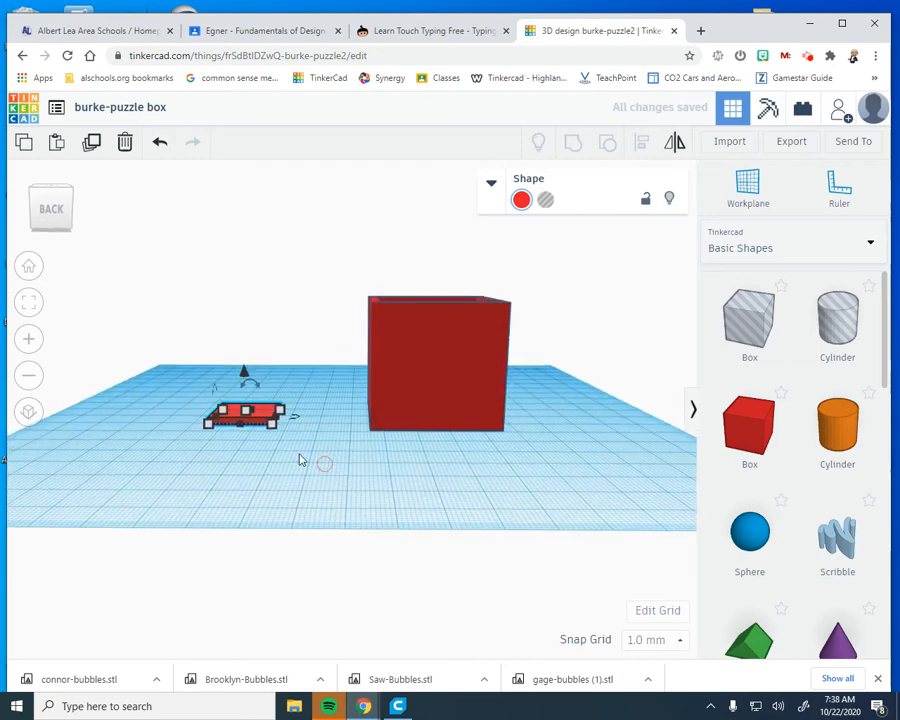
left_click(262, 420)
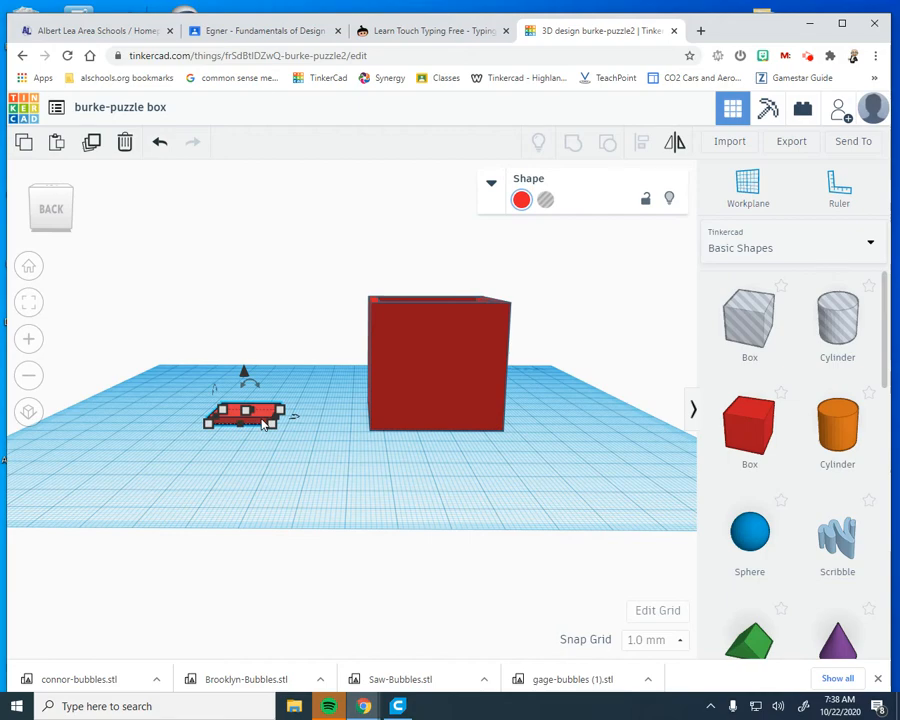
right_click_drag(262, 424, 248, 455)
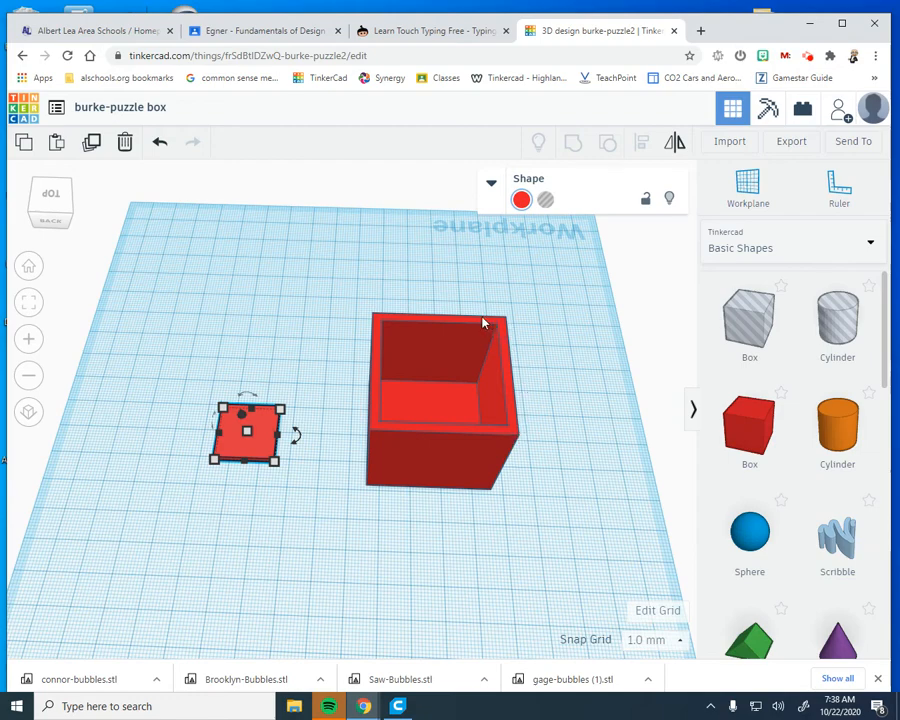
mouse_move(275, 462)
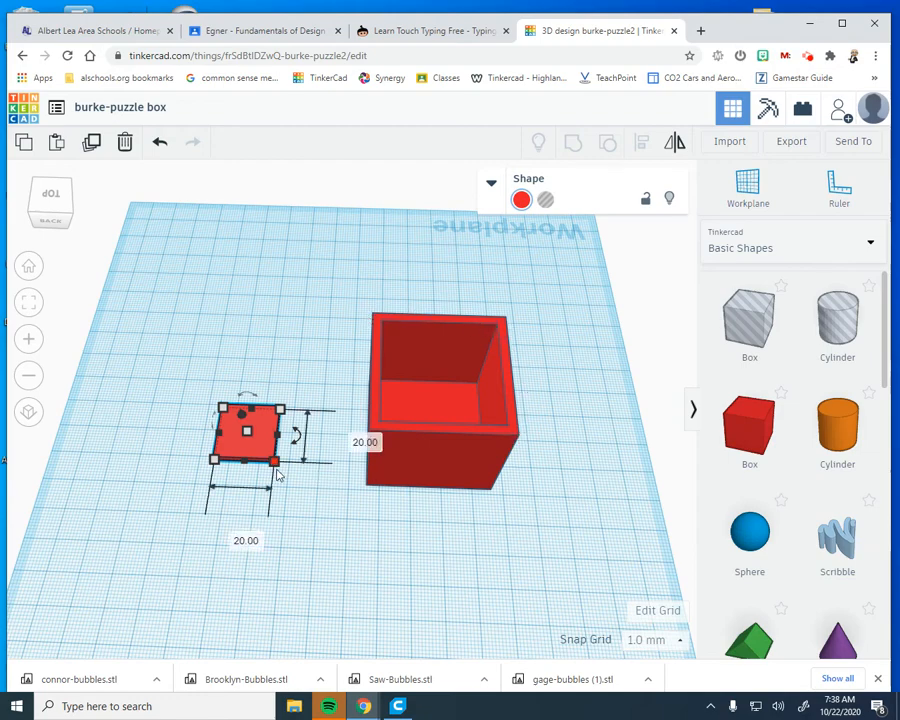
left_click(236, 537)
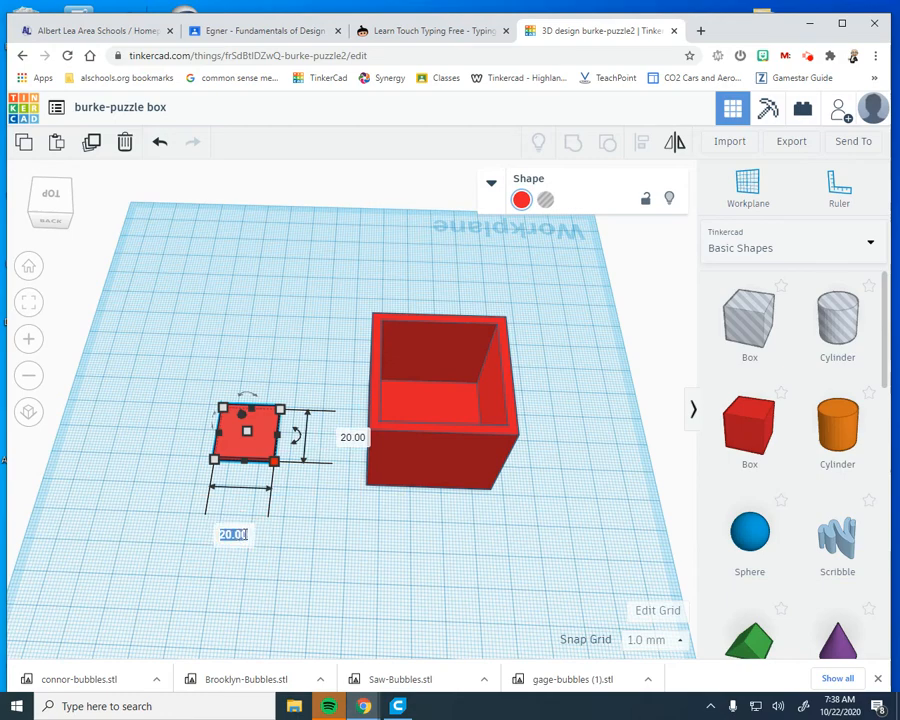
left_click(352, 437)
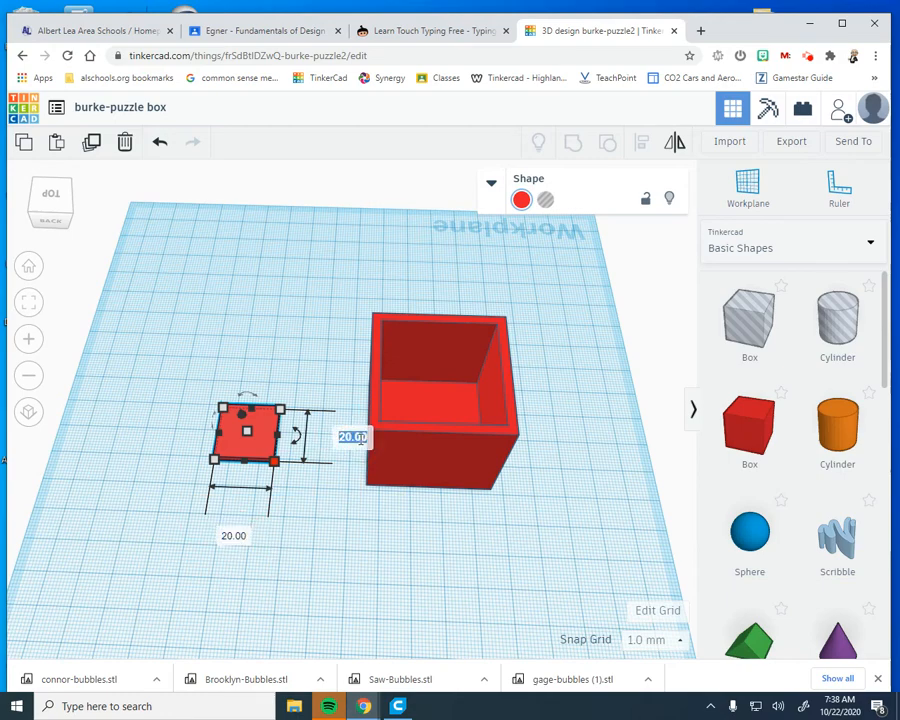
type("40")
key("Return")
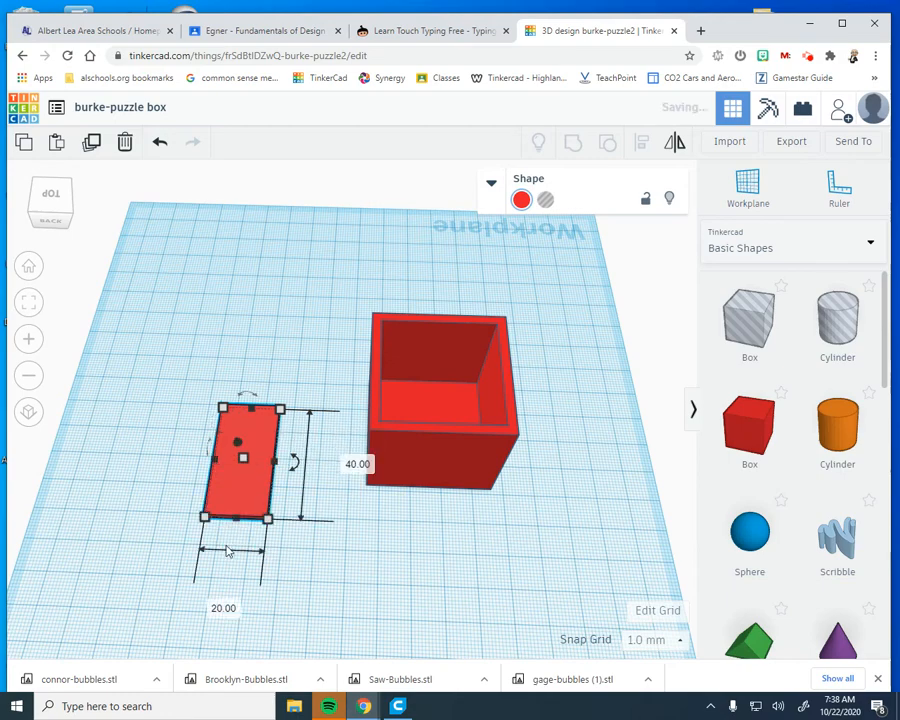
left_click(223, 606)
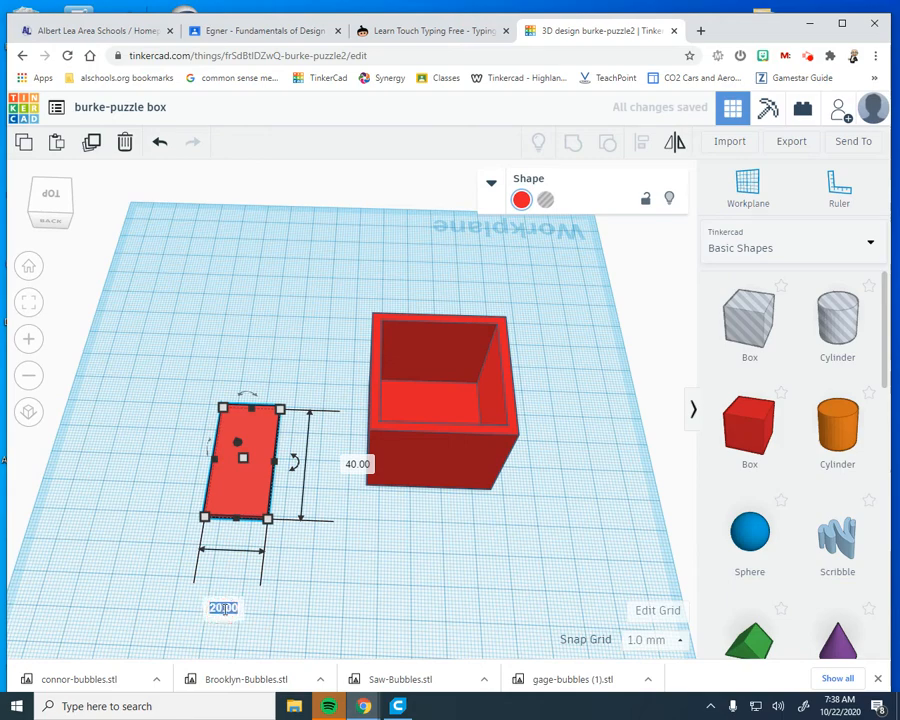
type("40")
key("Return")
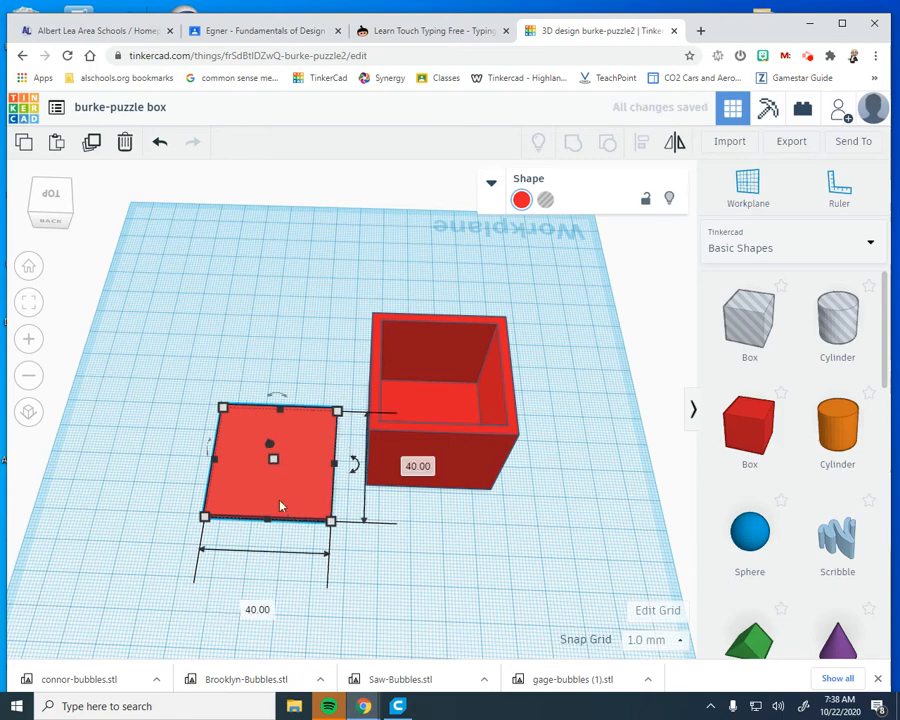
left_click_drag(280, 513, 203, 478)
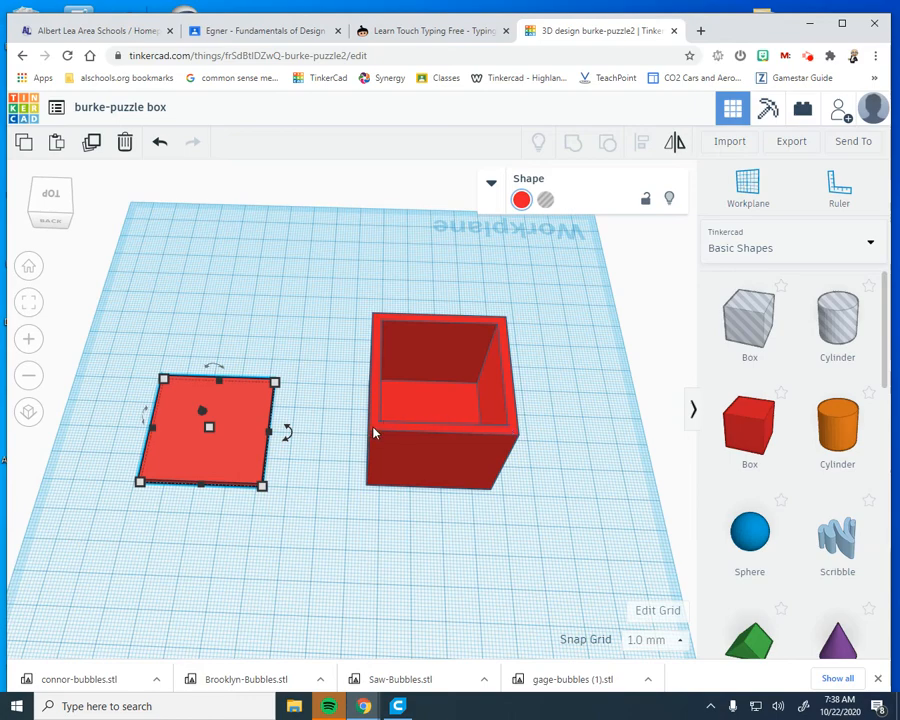
Raise the flat red box to 22 mm high and add a box hole in the free area near the two solids
left_click_drag(209, 428, 227, 405)
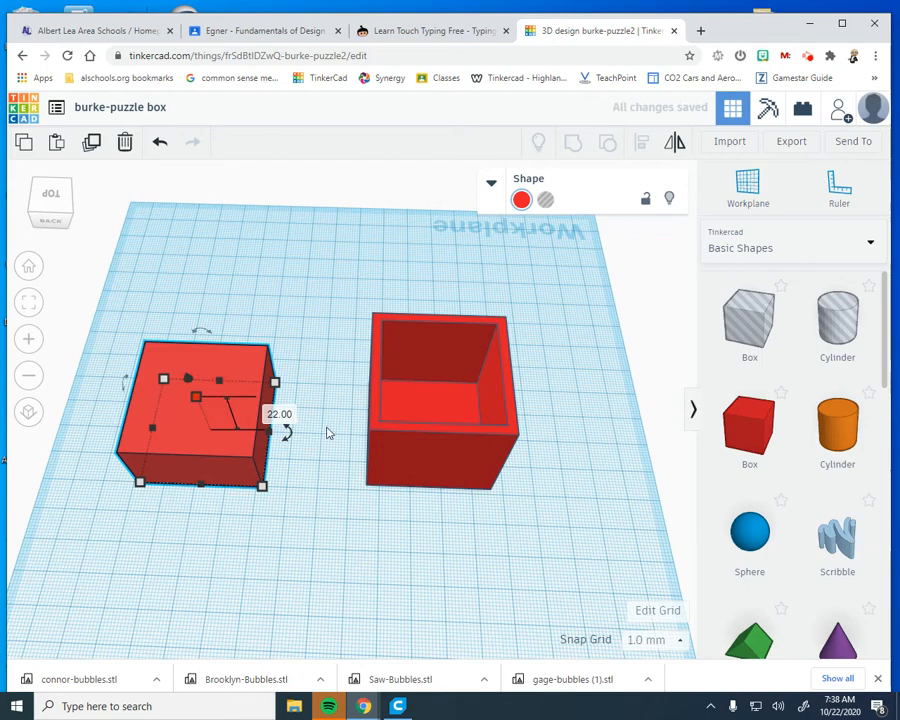
left_click_drag(769, 321, 376, 528)
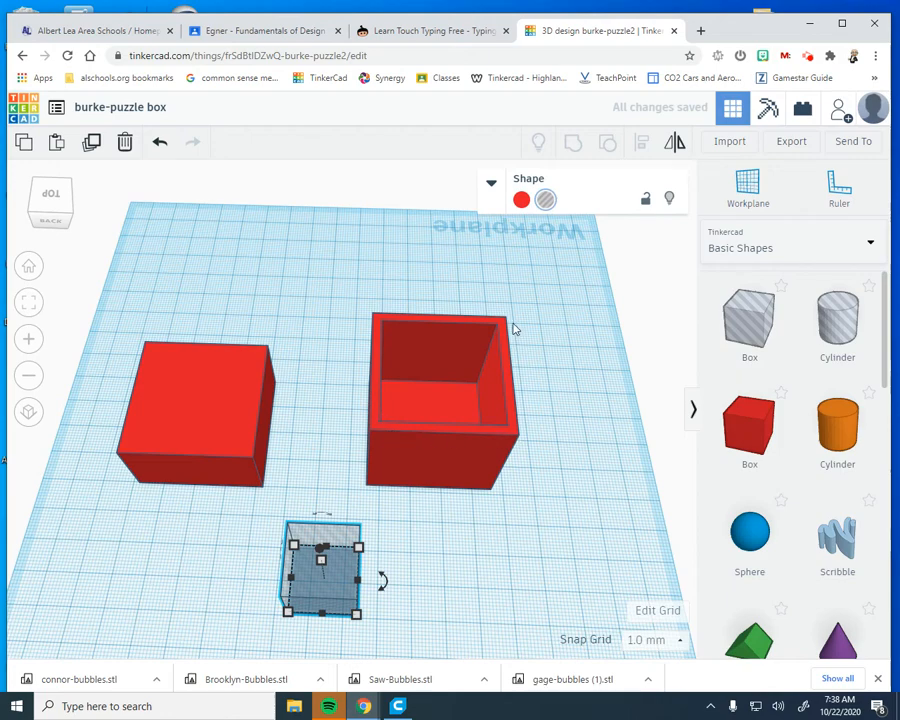
Set the base of the 22 mm high solid box to 43 by 43 mm
left_click(199, 452)
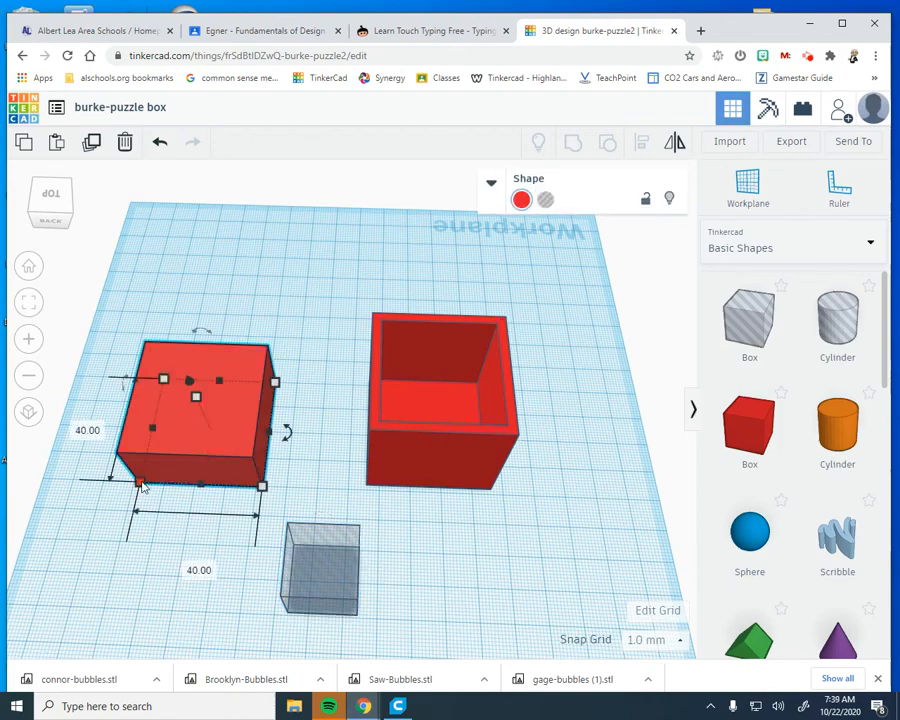
left_click(76, 425)
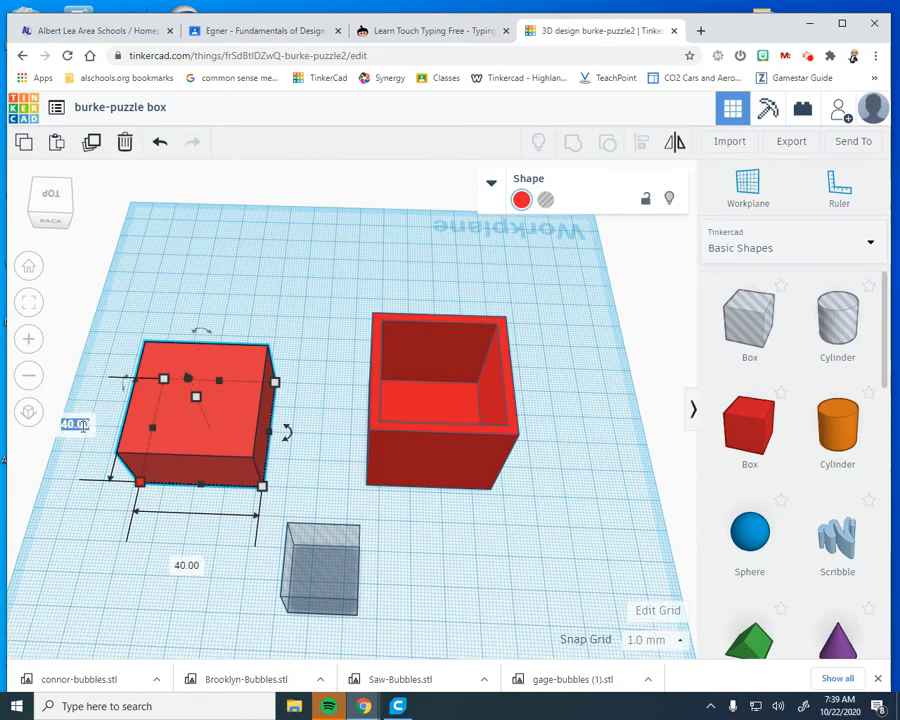
type("43")
key("Return")
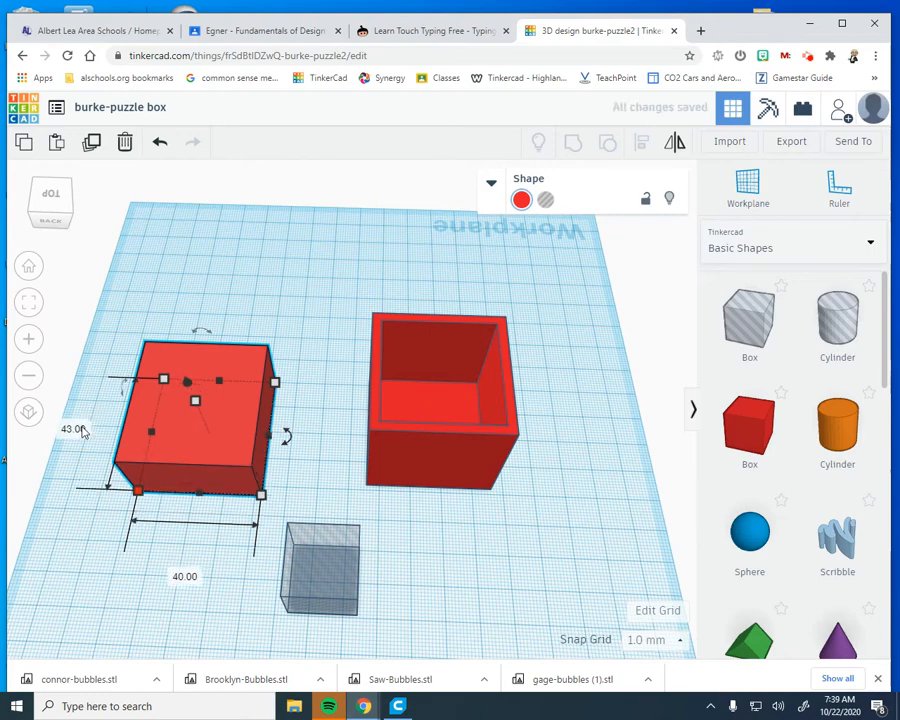
left_click(188, 577)
type("43")
key("Return")
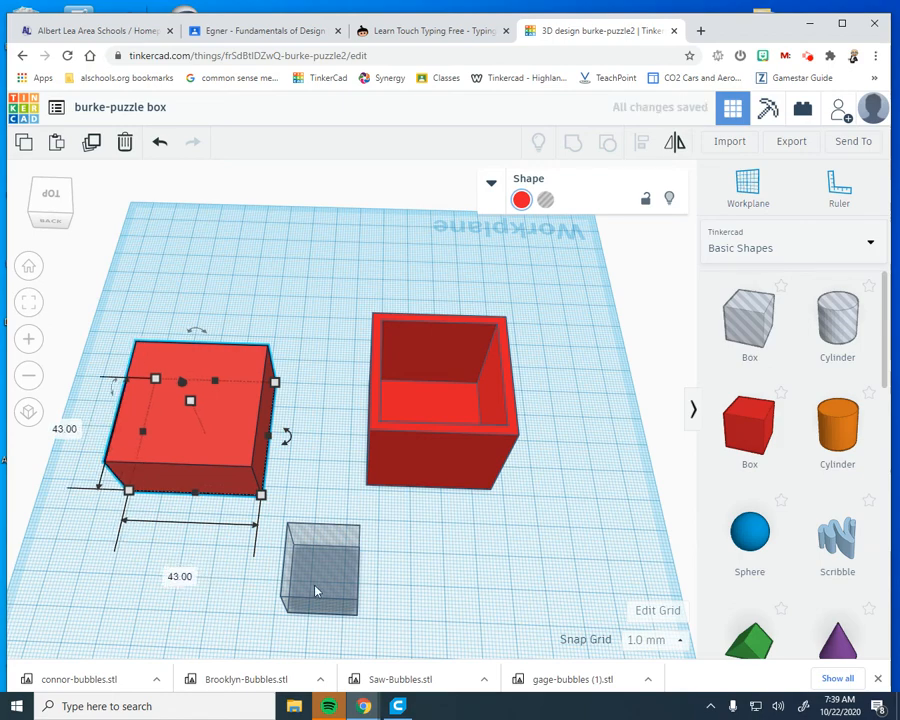
Set the base of the new hole box to 41 by 41 mm
left_click(315, 592)
mouse_move(357, 615)
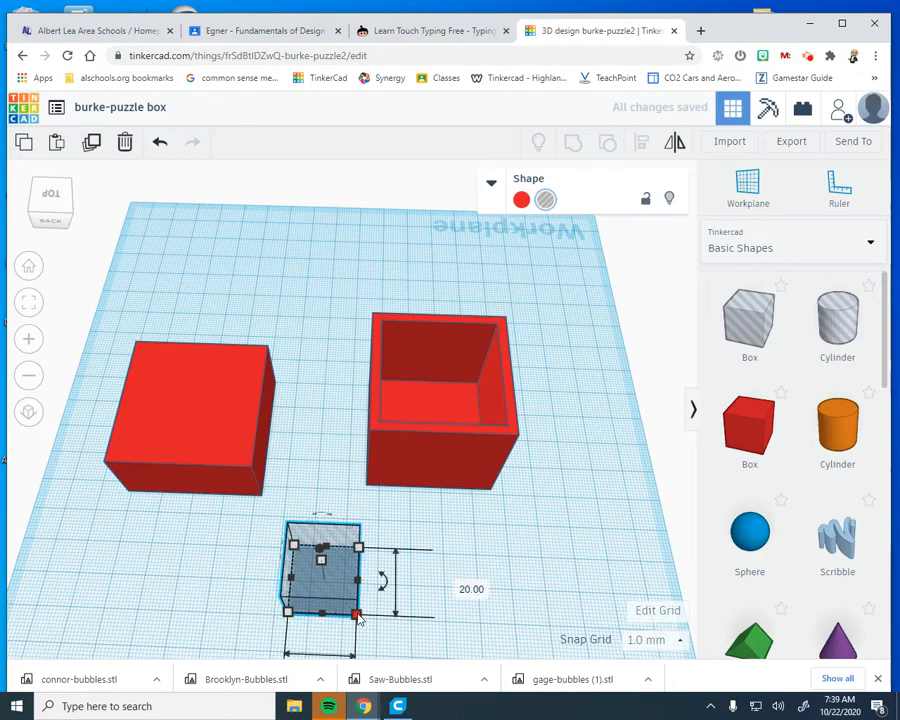
left_click(456, 587)
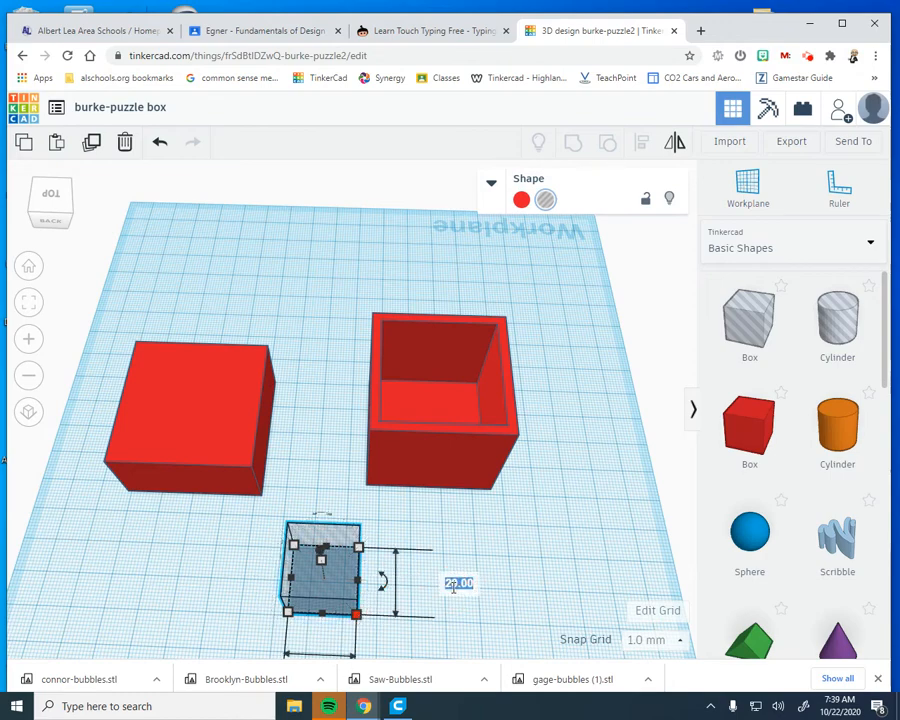
type("41")
key("Return")
scroll(398, 636, "down", 1)
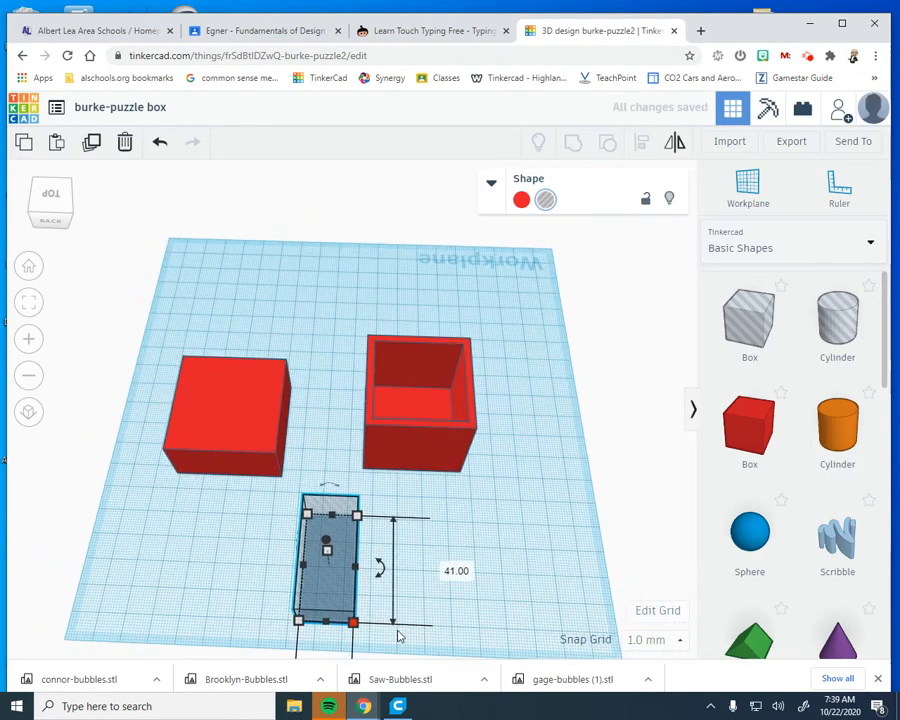
scroll(368, 640, "down", 1)
scroll(351, 640, "down", 1)
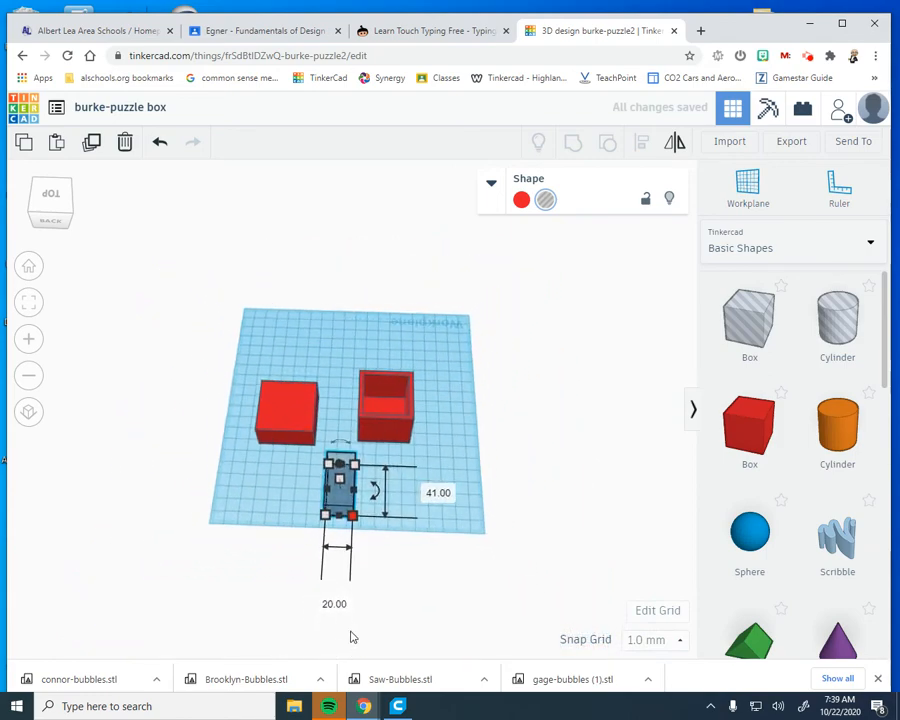
left_click(346, 604)
type("41")
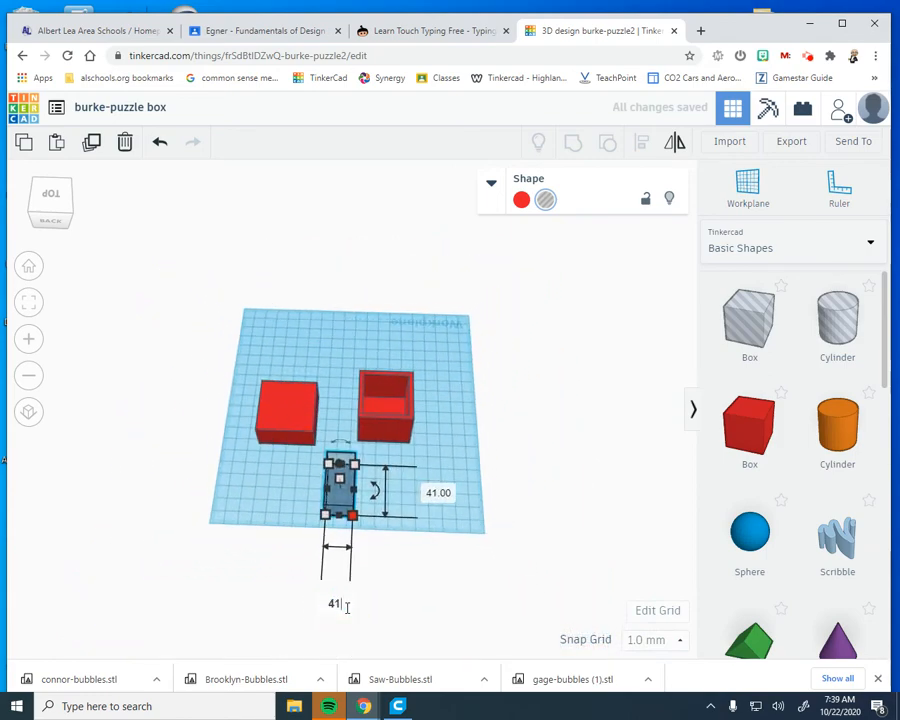
key("Return")
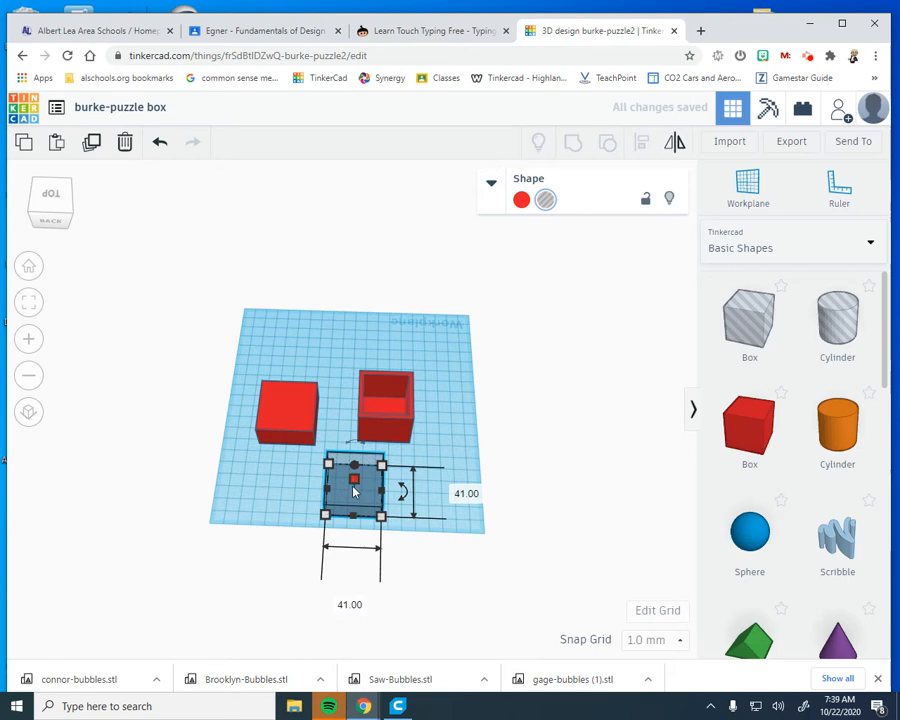
Move the 41 mm hole box over the 43 mm solid box so the two overlap
left_click_drag(354, 480, 289, 407)
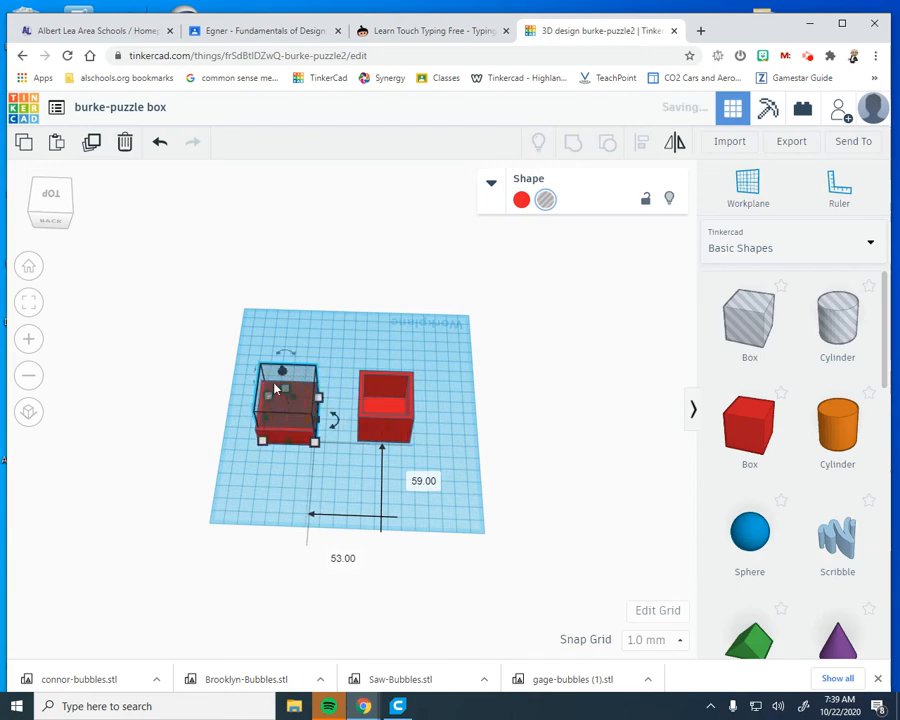
right_click_drag(347, 565, 332, 540)
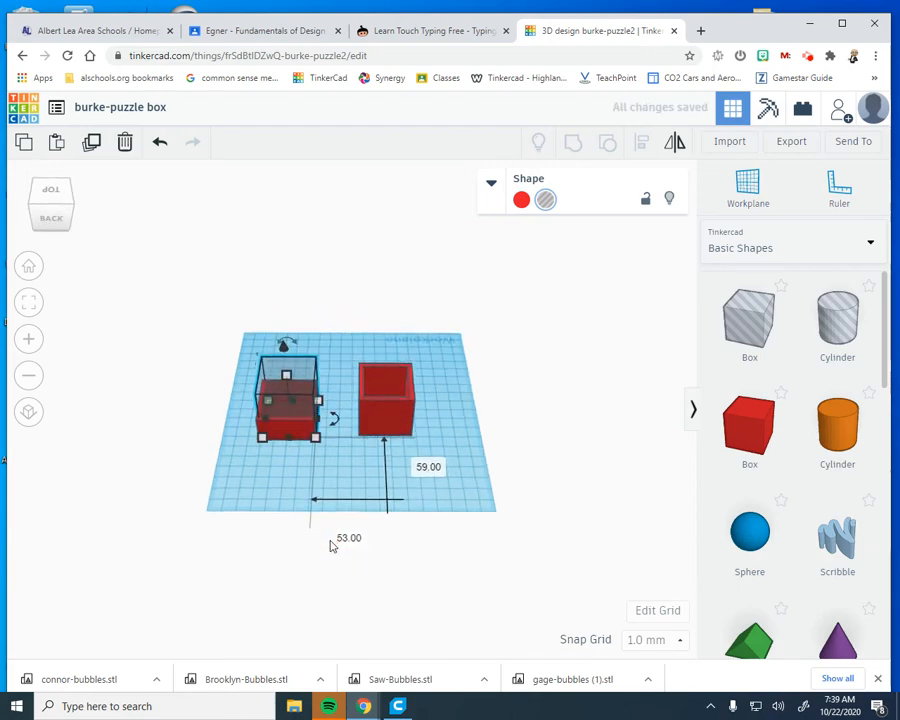
Align the 41 mm hole box and the 43 mm solid box on their centres along both horizontal axes
scroll(298, 536, "up", 4)
scroll(296, 540, "up", 2)
right_click_drag(238, 524, 96, 250)
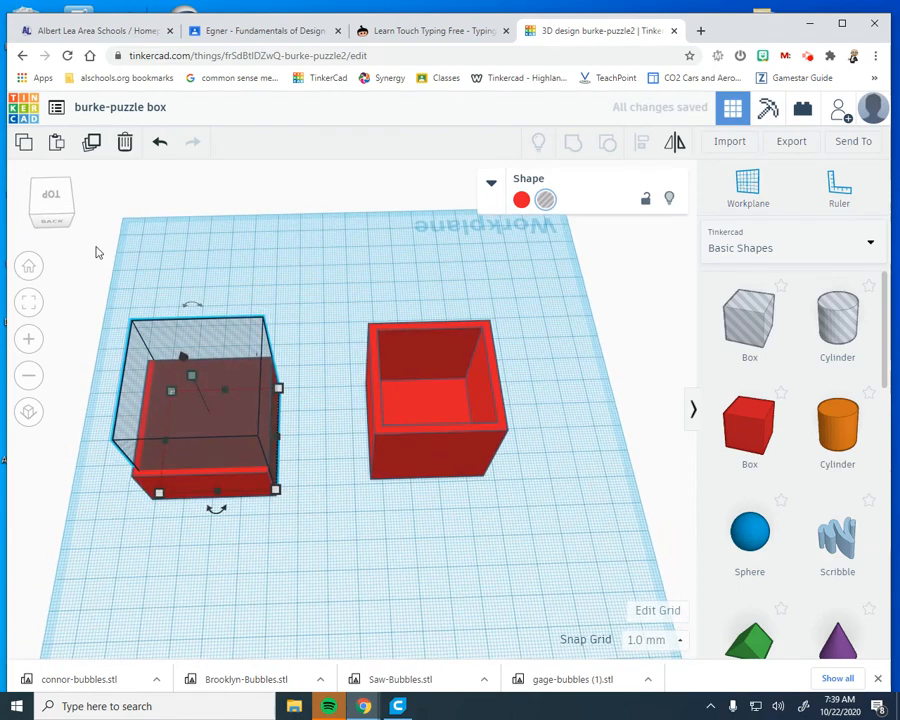
left_click_drag(120, 290, 305, 570)
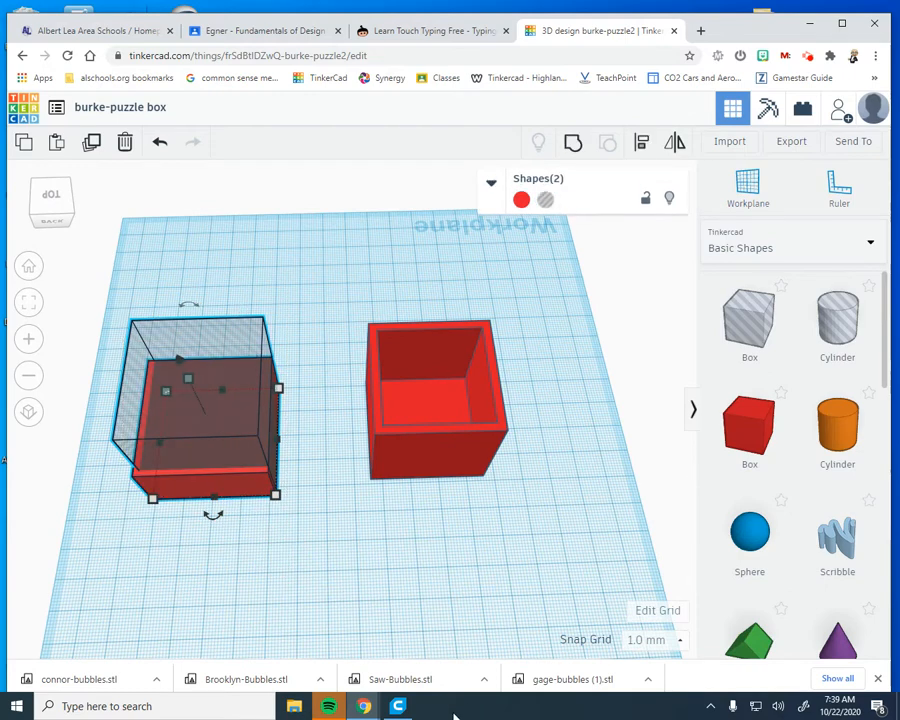
left_click(640, 142)
left_click(213, 516)
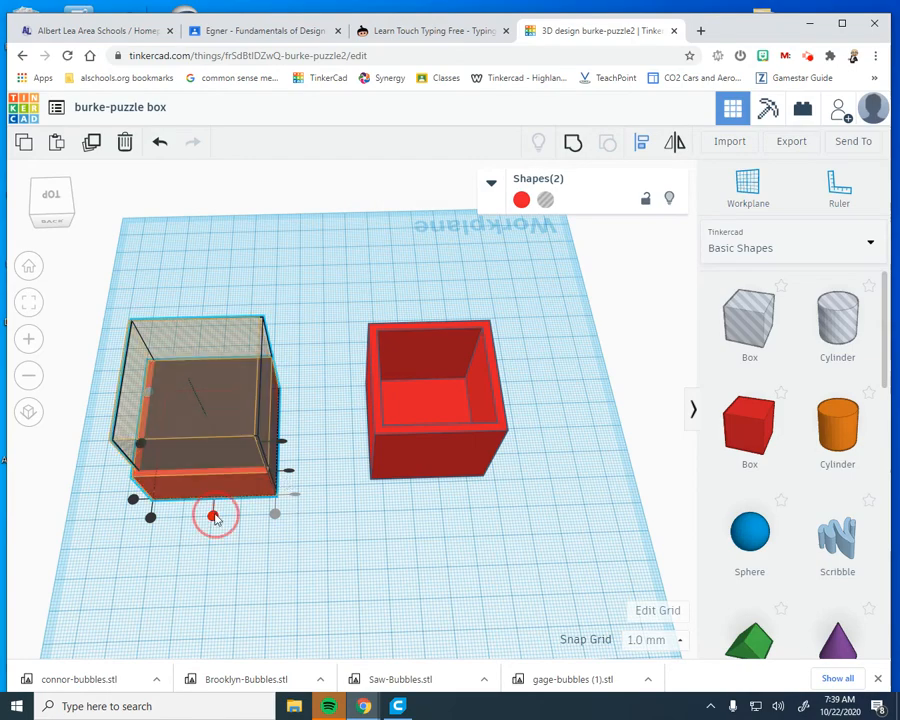
right_click_drag(144, 574, 217, 594)
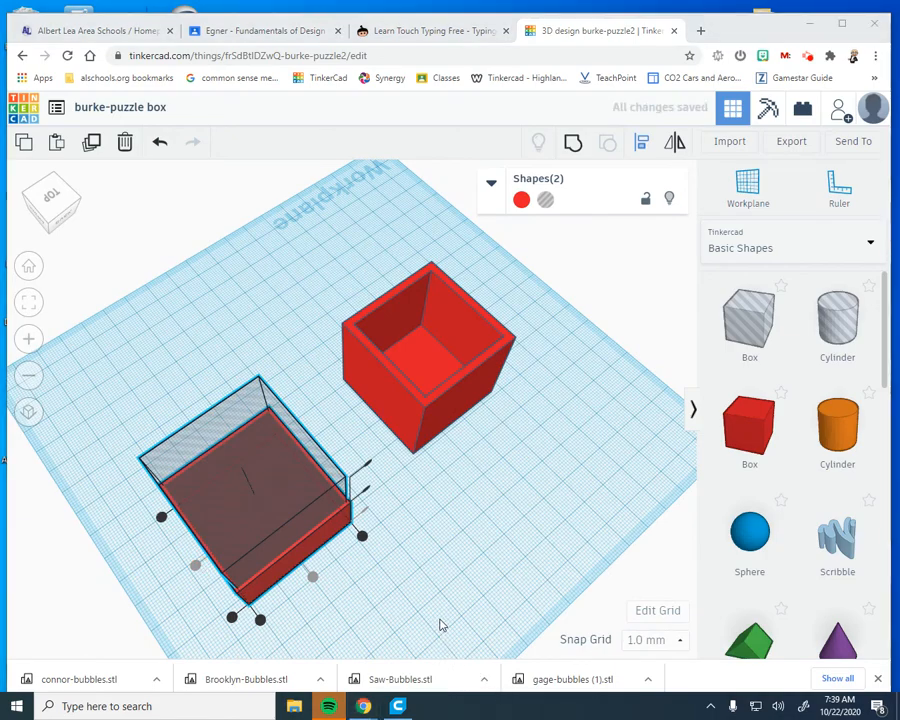
right_click_drag(442, 623, 365, 624)
Raise the hole box slightly inside the 43 mm solid box to leave a floor beneath the cavity
right_click_drag(277, 517, 340, 540)
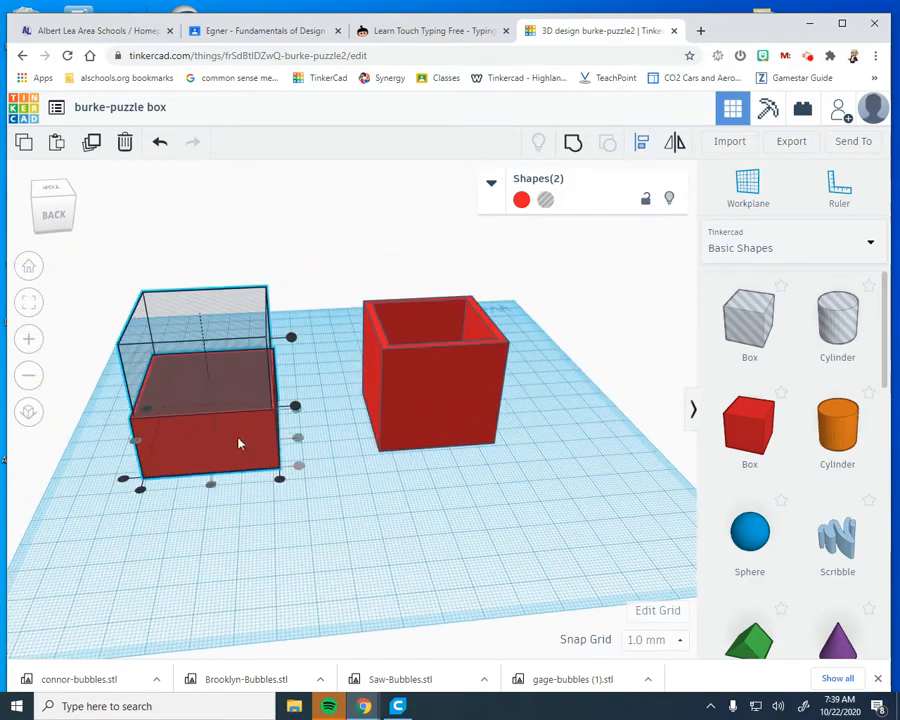
right_click_drag(279, 476, 207, 392)
left_click(209, 331)
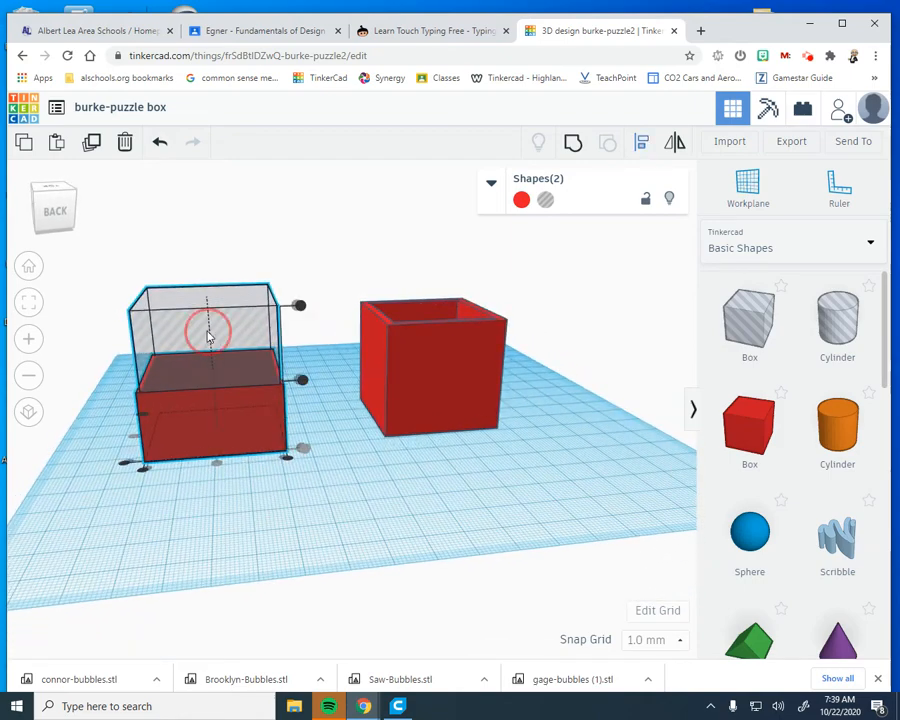
left_click(417, 498)
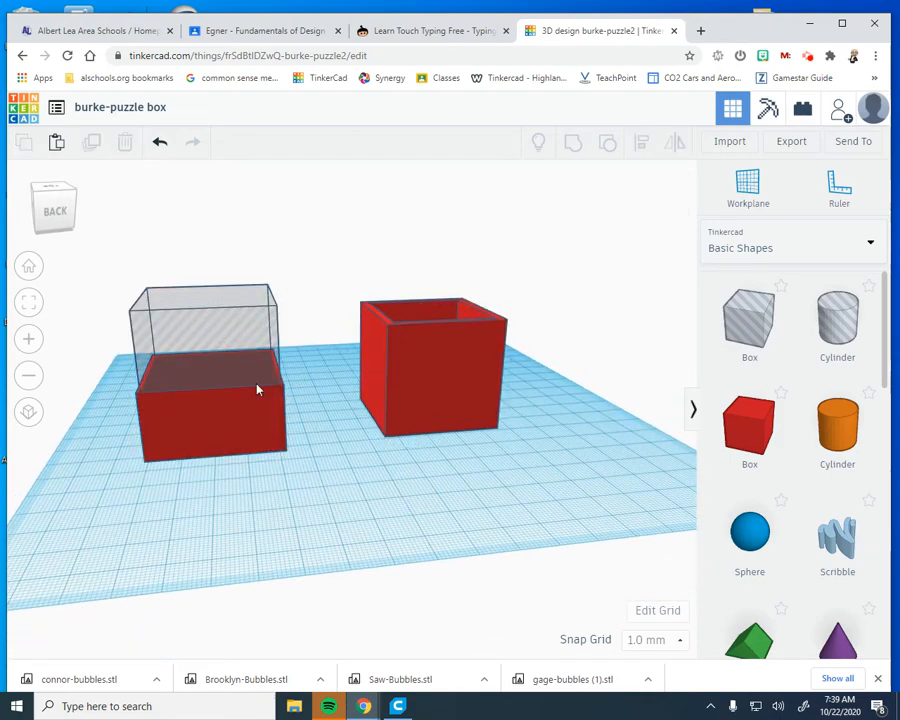
left_click(201, 323)
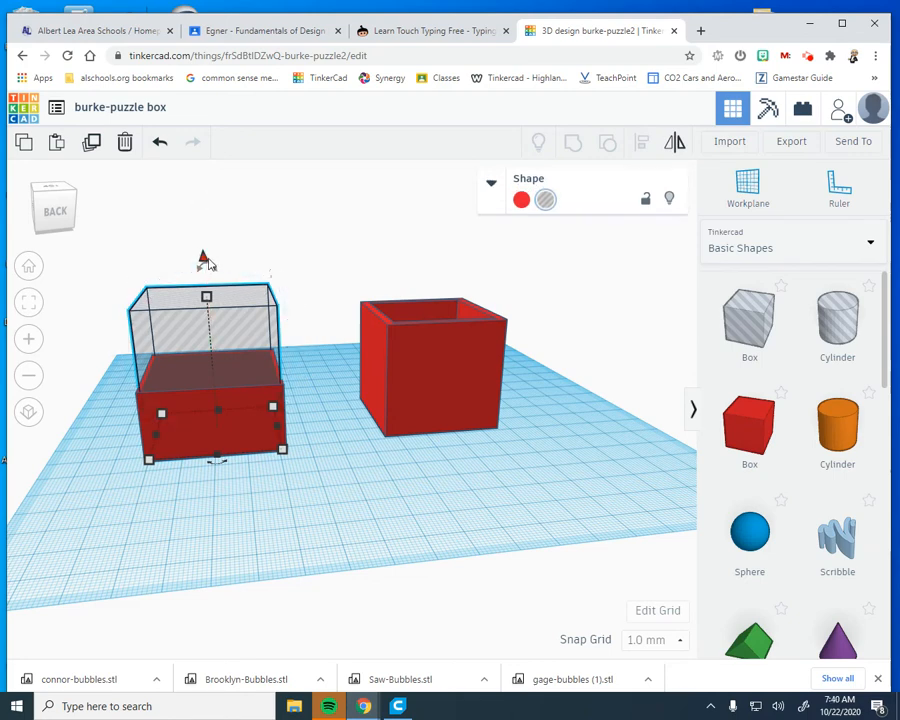
left_click_drag(205, 260, 202, 253)
left_click(305, 495)
Group the hole box with the 43 mm solid box to cut out the cover's cavity
right_click_drag(305, 498, 314, 534)
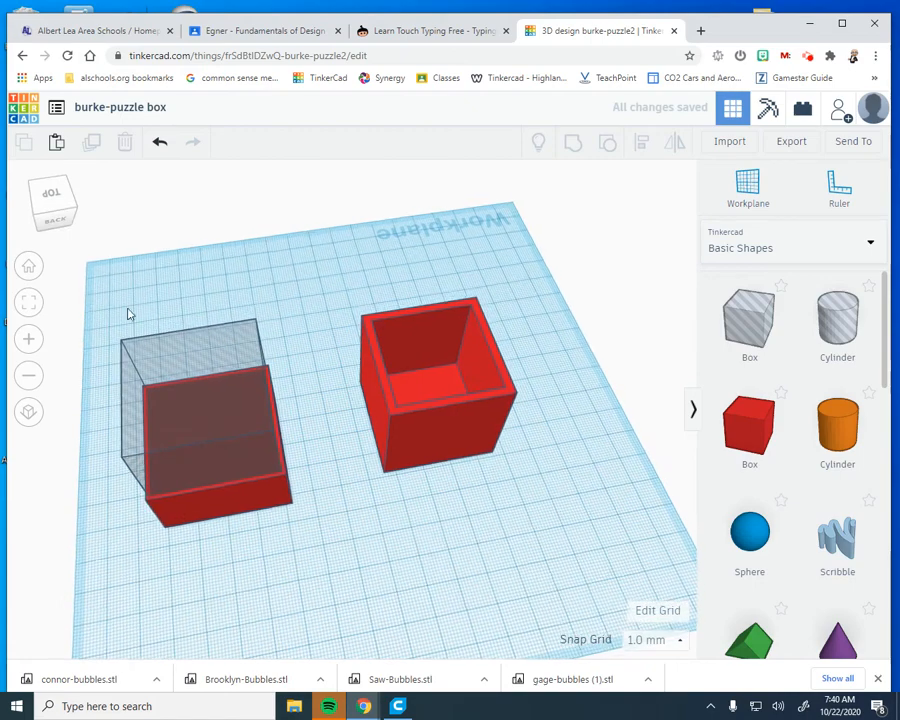
left_click_drag(129, 311, 320, 560)
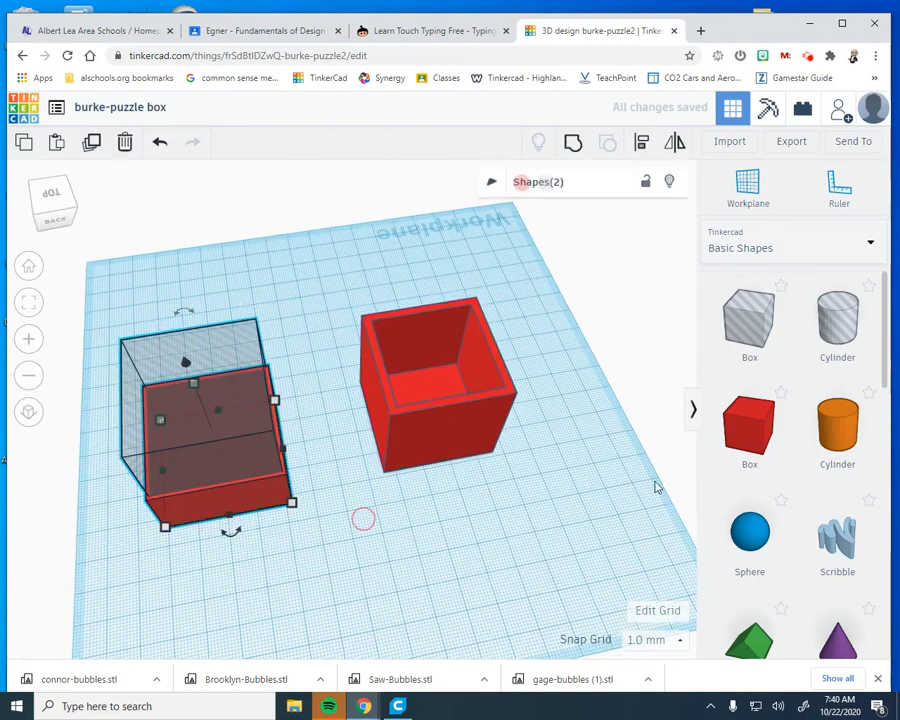
left_click(574, 144)
right_click_drag(336, 488, 346, 612)
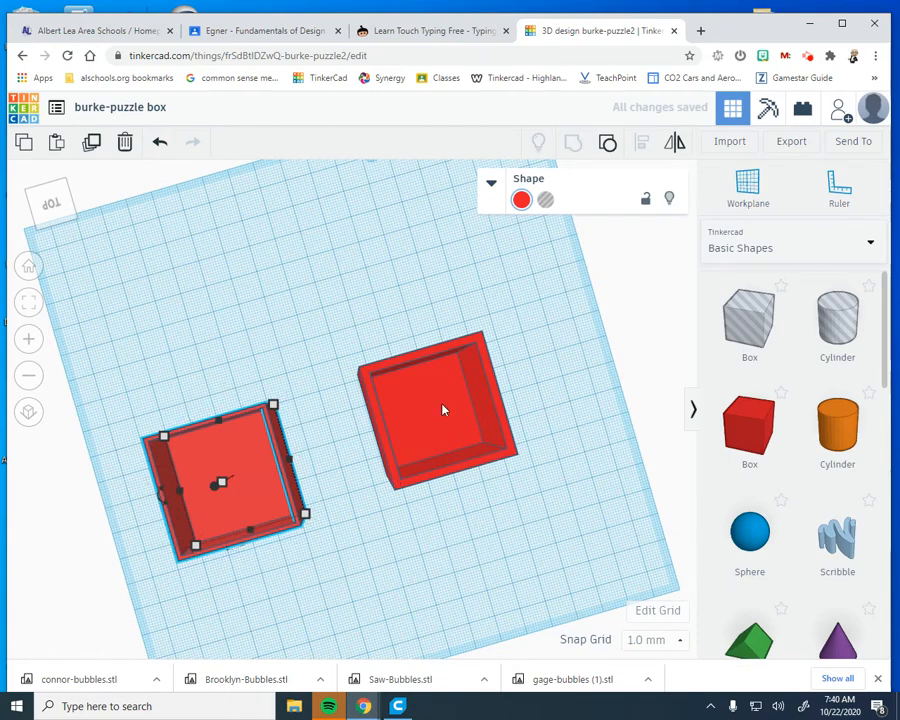
right_click_drag(442, 583, 421, 512)
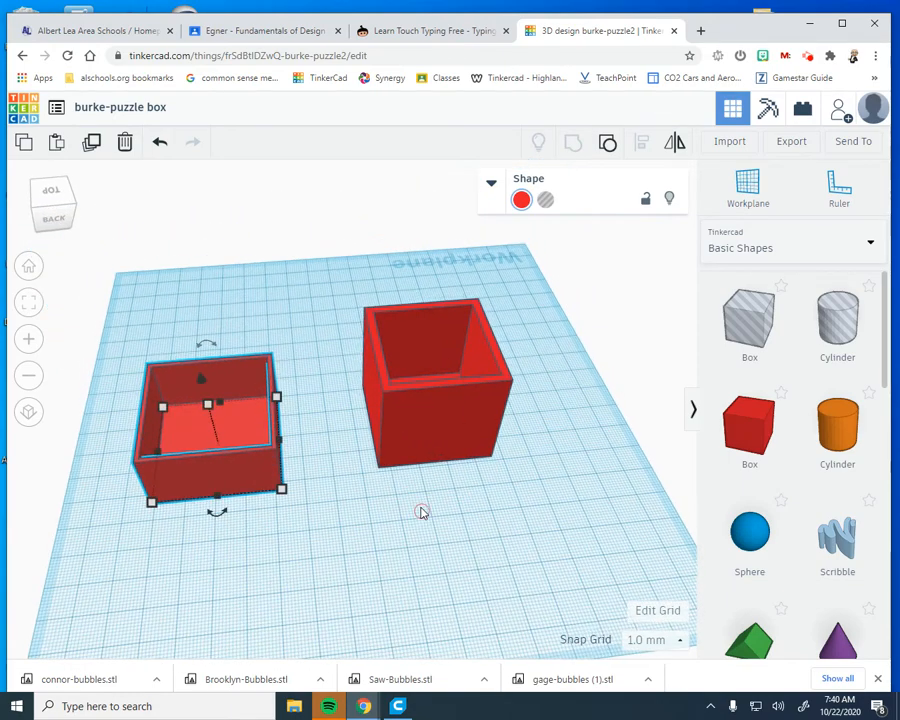
left_click(378, 562)
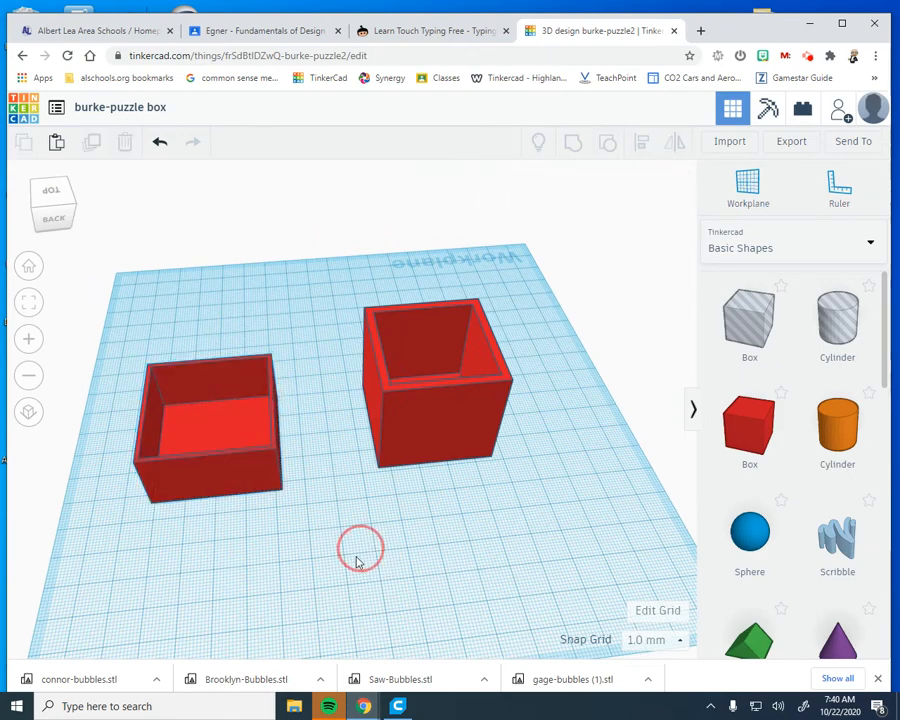
right_click_drag(358, 562, 353, 588)
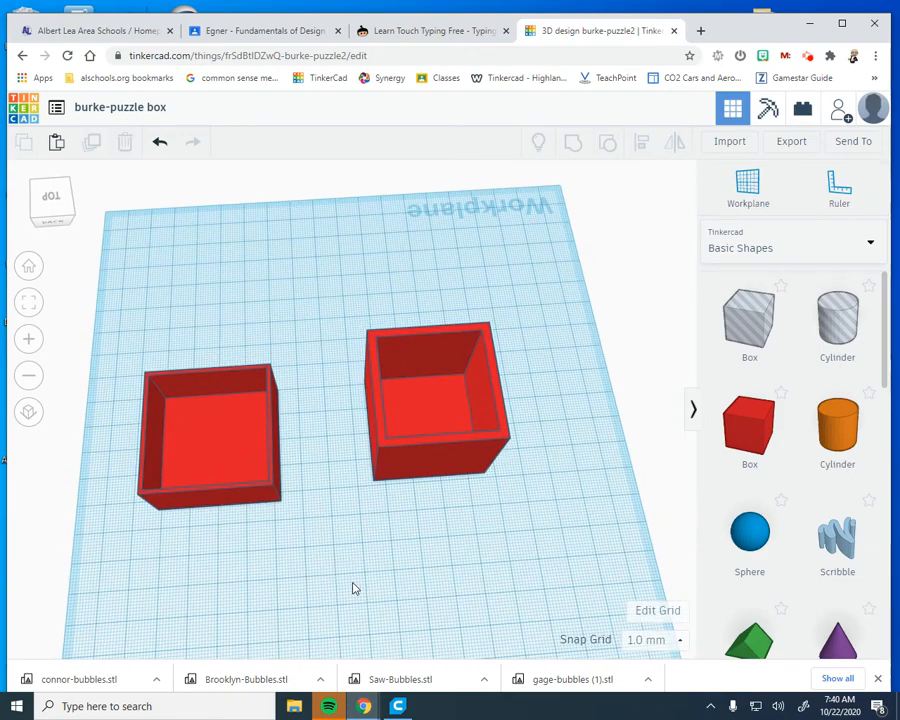
Move the hollow cover to the far side of the workplane and reduce its height to a shallow tray
left_click_drag(208, 450, 279, 287)
right_click_drag(378, 593, 407, 471)
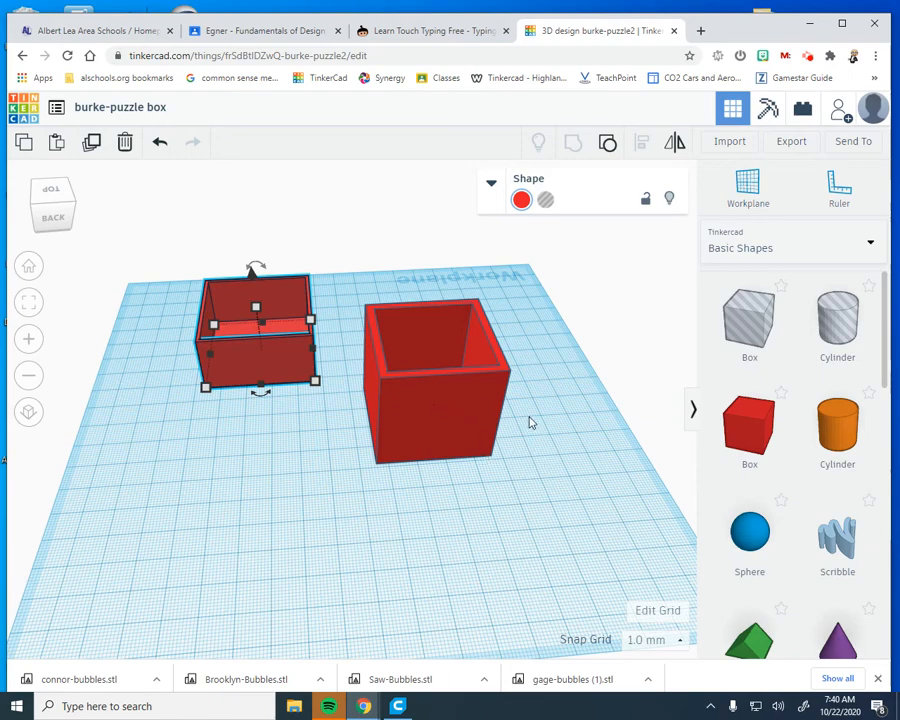
right_click_drag(529, 501, 515, 471)
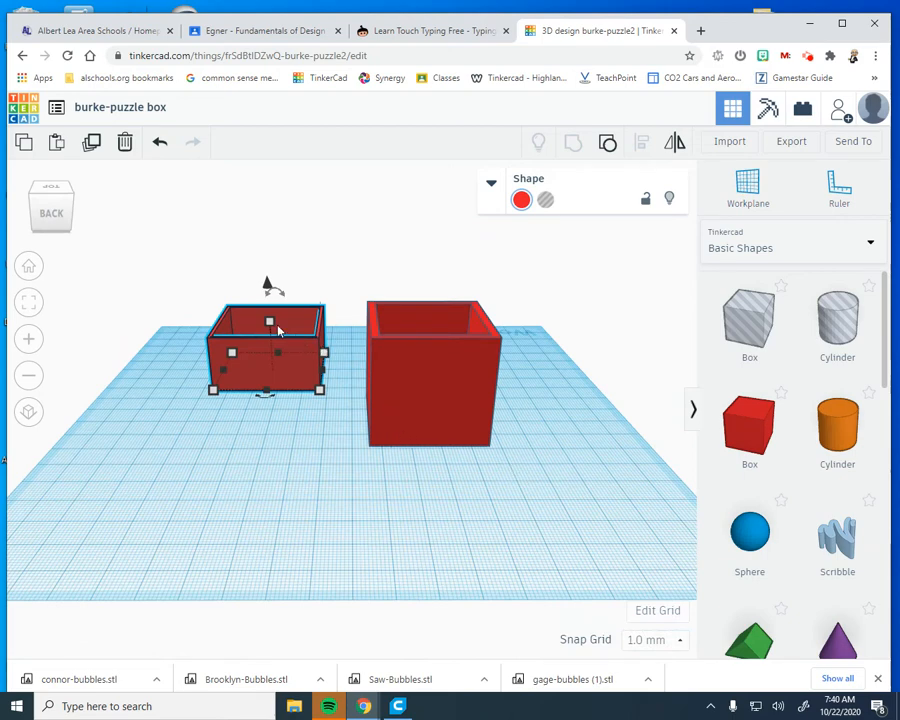
left_click_drag(269, 321, 272, 350)
left_click(361, 404)
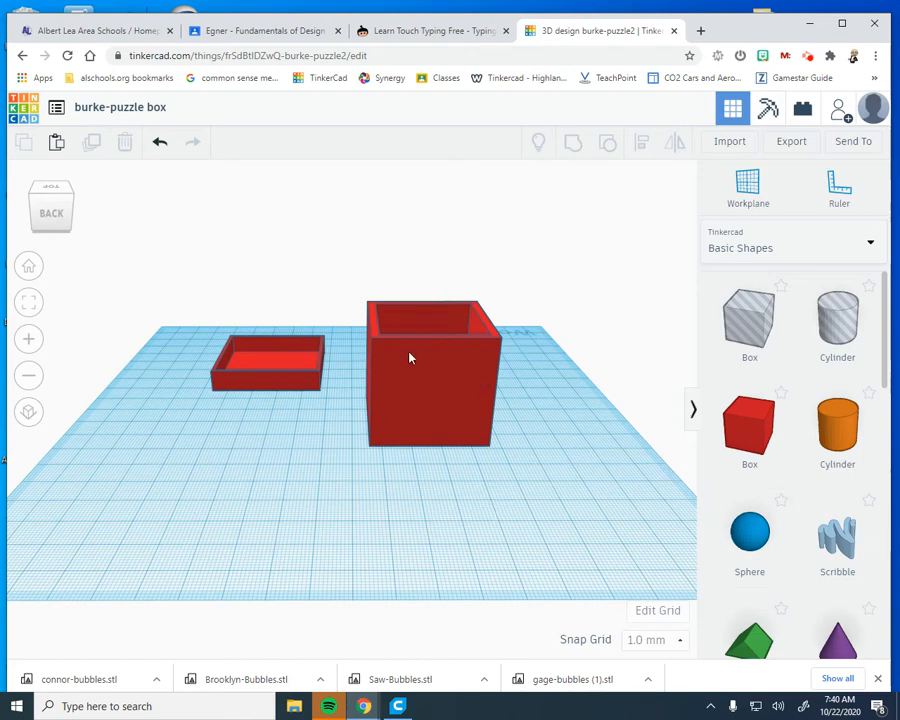
Add a solid box in the free area in front of the two hollow parts and flatten it into a thin plate
right_click_drag(409, 357, 389, 432)
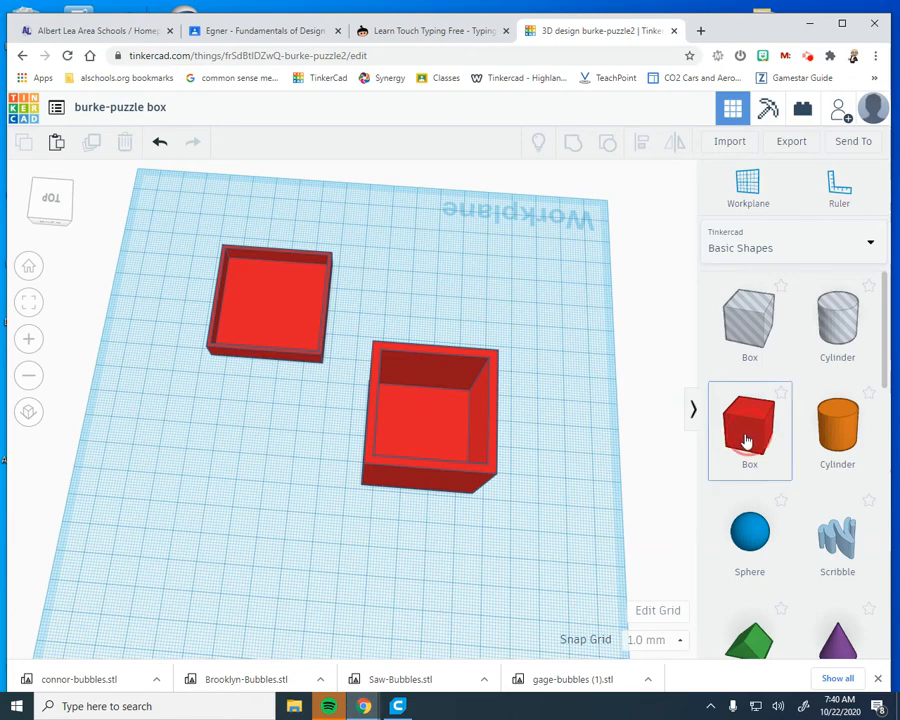
left_click_drag(745, 437, 274, 545)
right_click_drag(404, 569, 302, 470)
left_click_drag(302, 470, 313, 516)
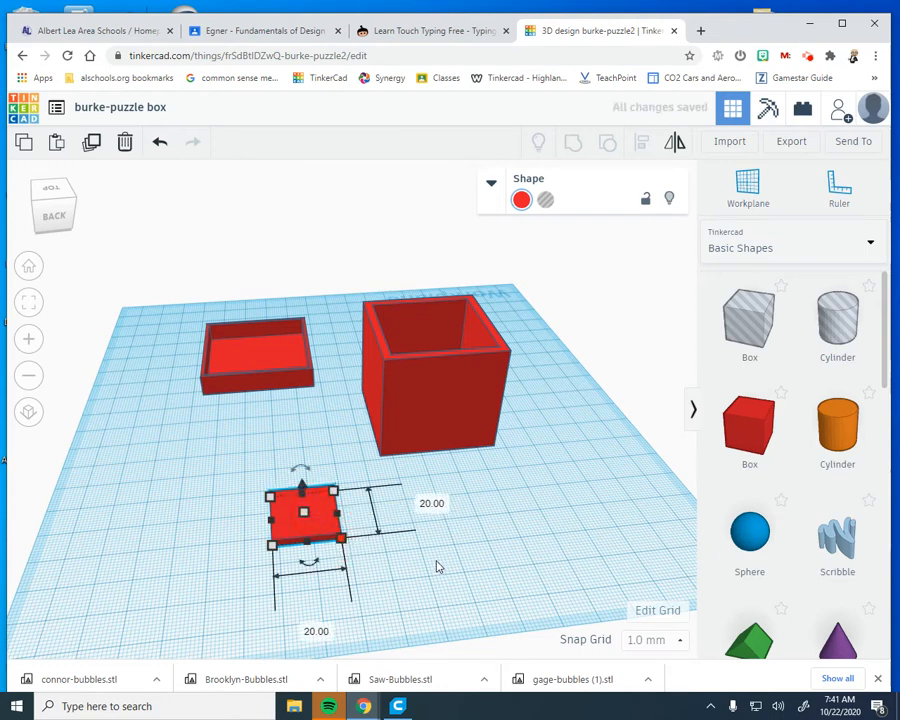
Set the base of the new thin plate to 34.5 by 34 mm
left_click(430, 504)
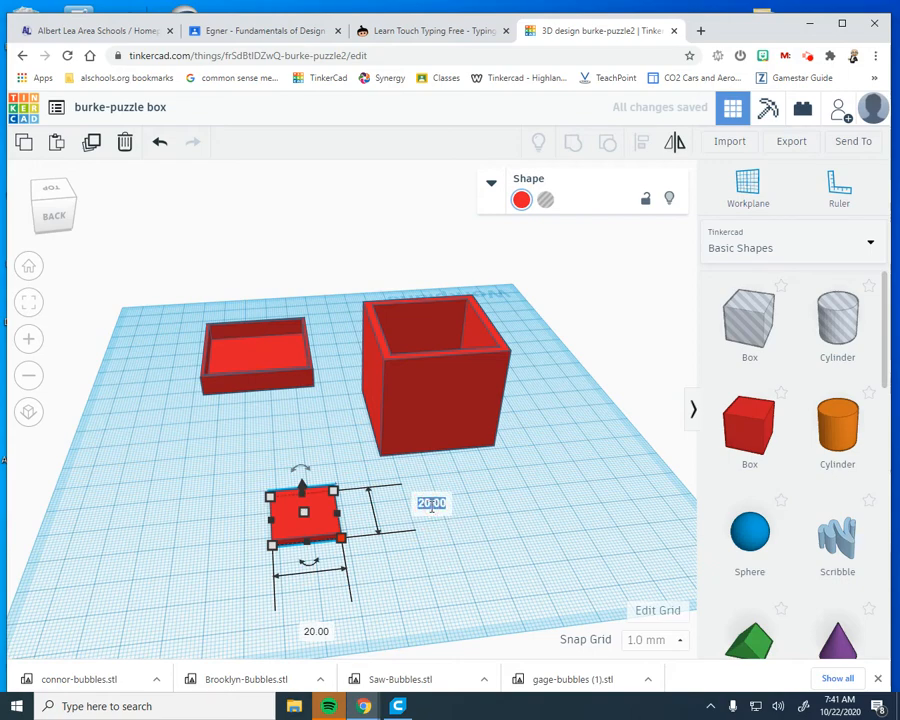
type("34")
key("Return")
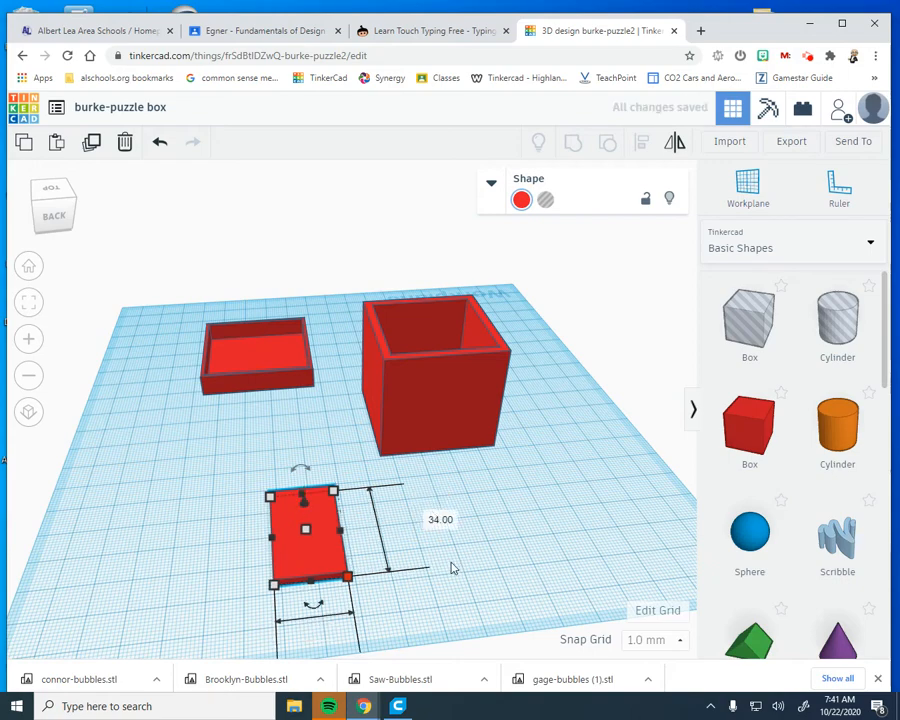
scroll(455, 570, "down", 3)
left_click(336, 613)
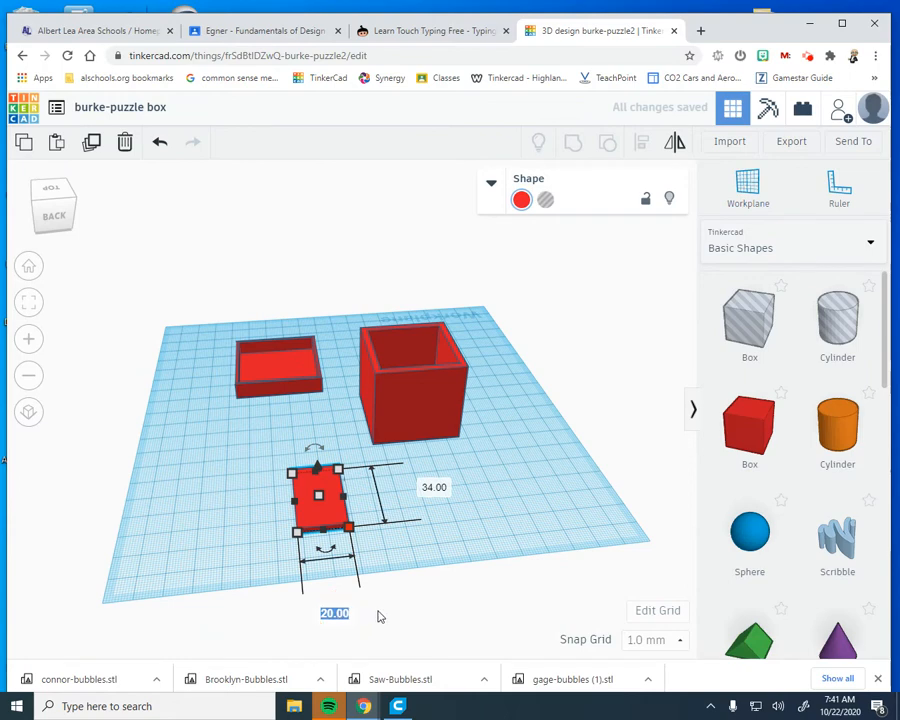
type("34.5")
left_click(443, 488)
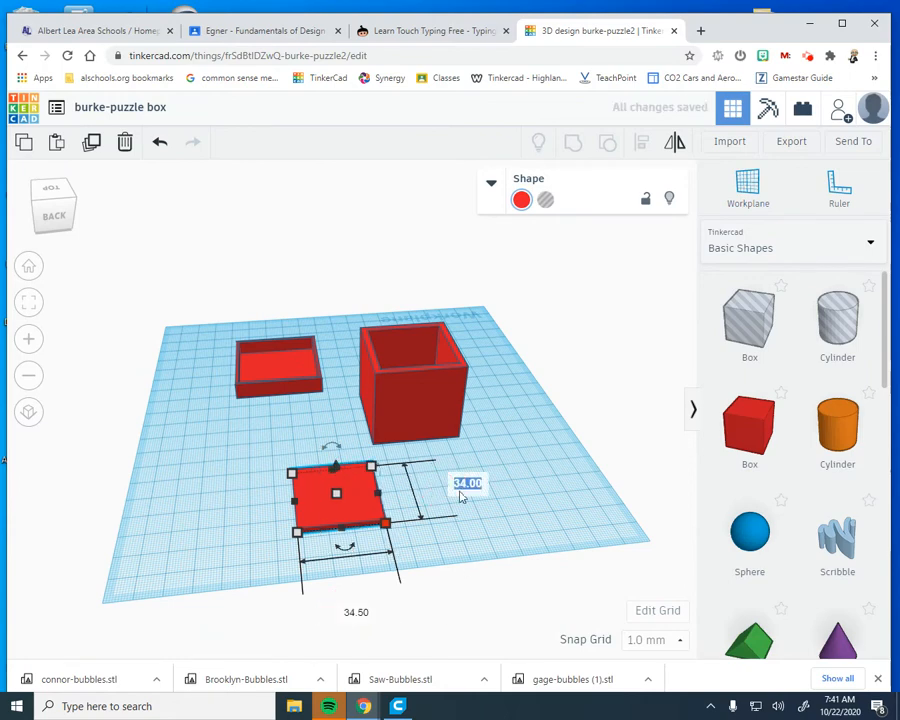
type("34")
key("Return")
left_click(525, 509)
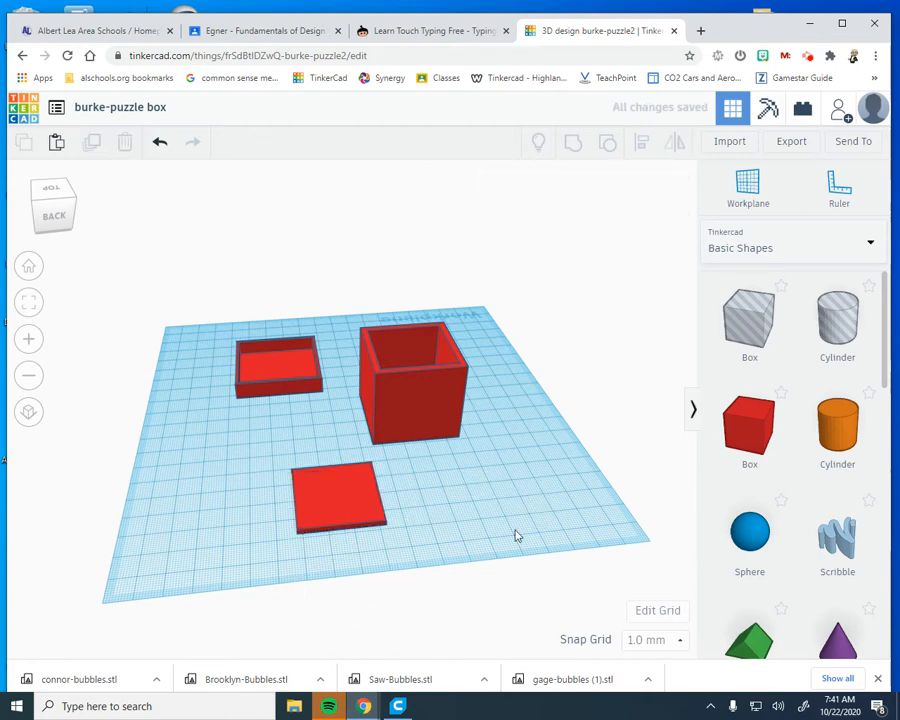
Move the thin plate aside to the workplane's edge, in front of the shallow cover
mouse_move(512, 530)
right_mouse_down()
mouse_move(498, 518)
mouse_move(504, 534)
right_mouse_up()
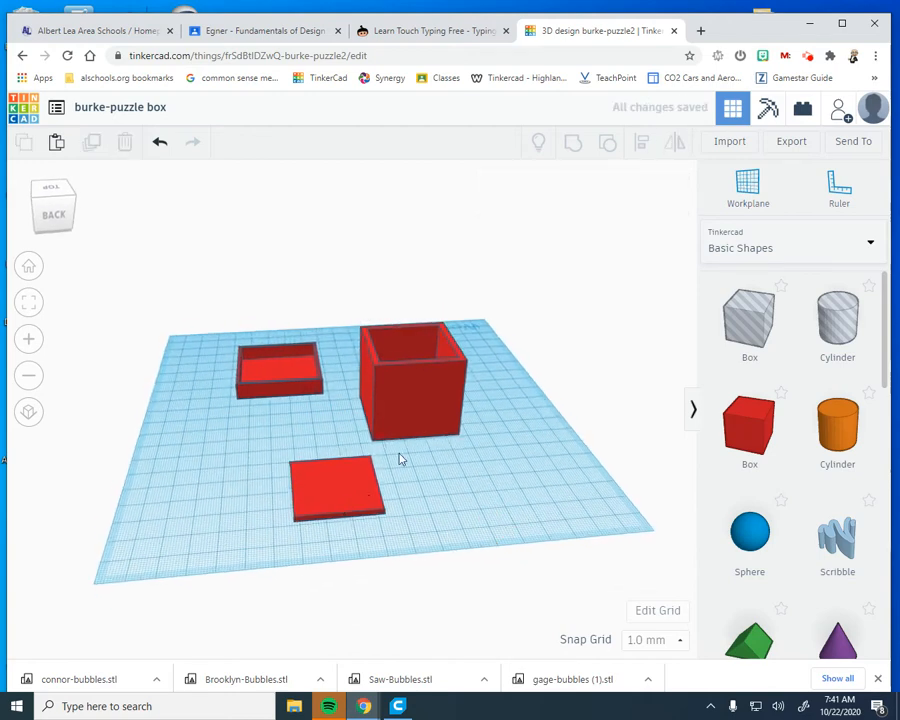
left_click_drag(305, 494, 194, 452)
left_click(450, 536)
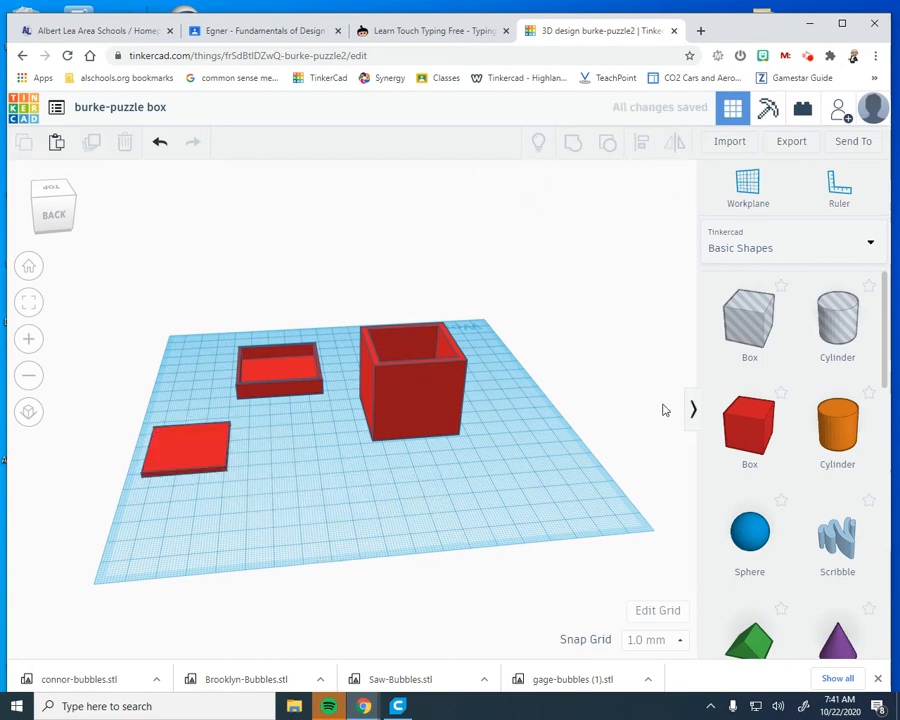
Add a second solid box in front of the tall hollow box and flatten it into a thin plate
left_click_drag(746, 434, 379, 512)
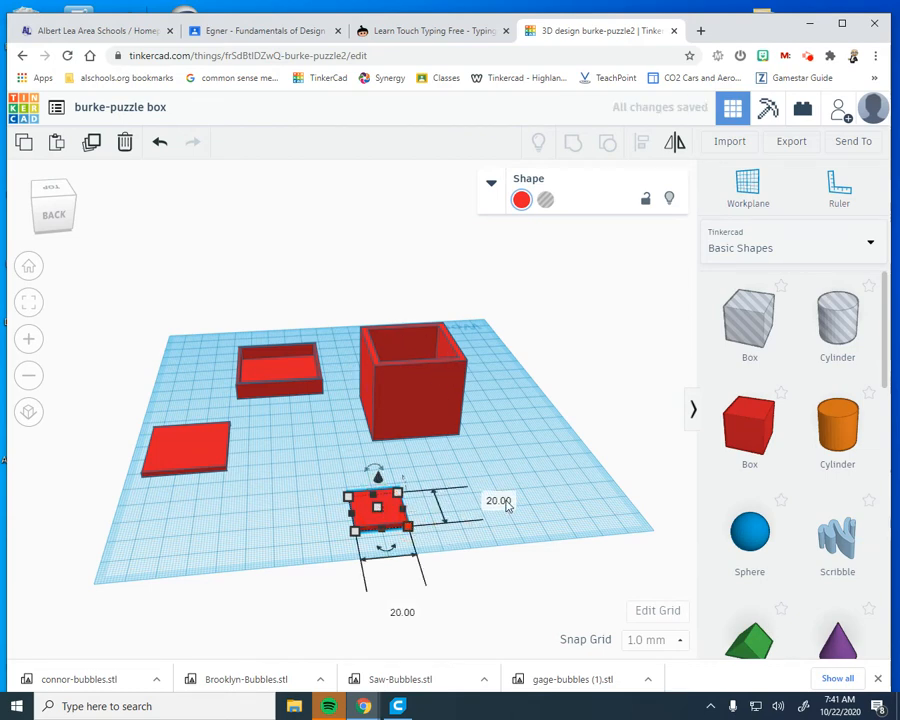
left_click(499, 501)
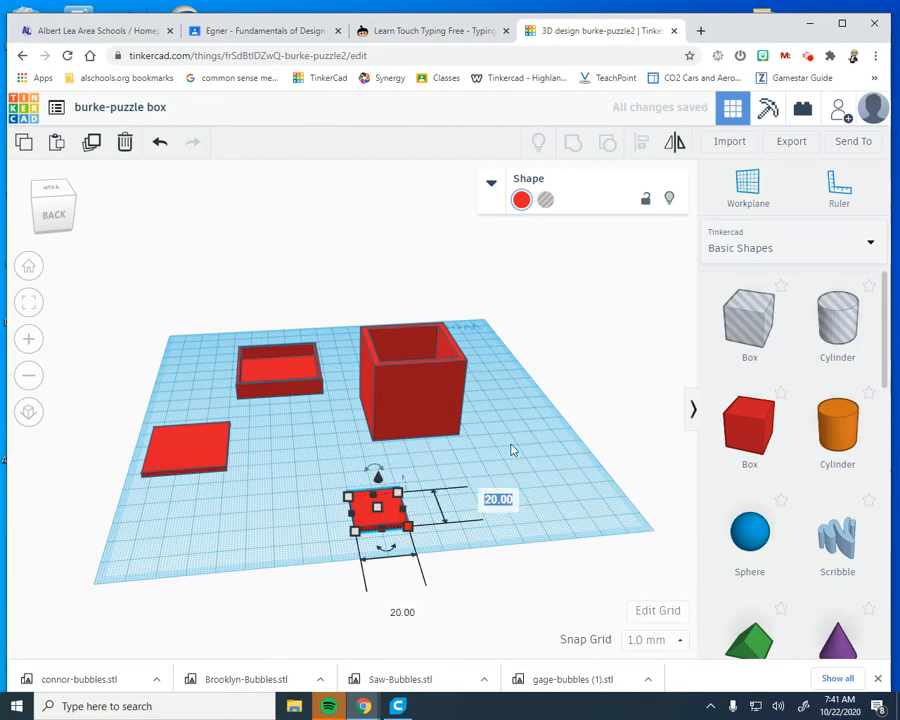
left_click(392, 418)
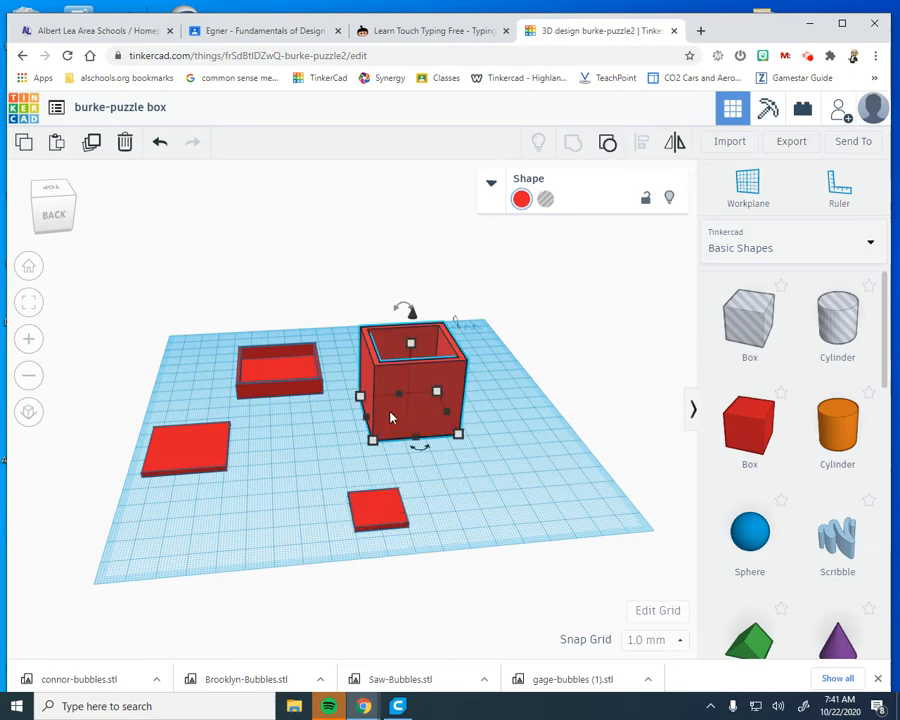
left_click(375, 528)
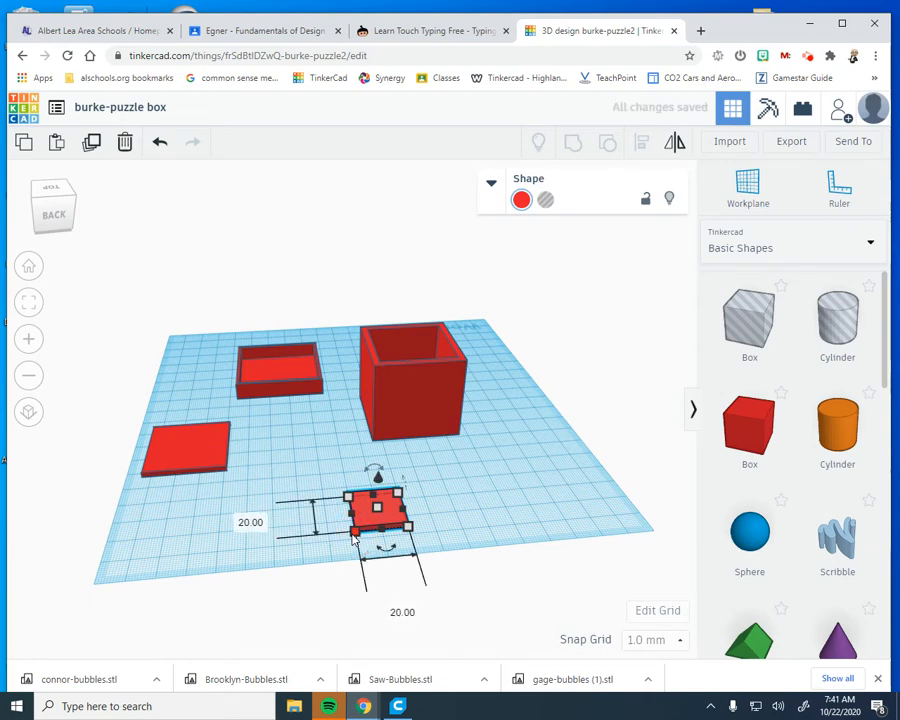
Set the base of the second thin plate to 40 by 40 mm and move it fully onto the workplane
left_click(252, 522)
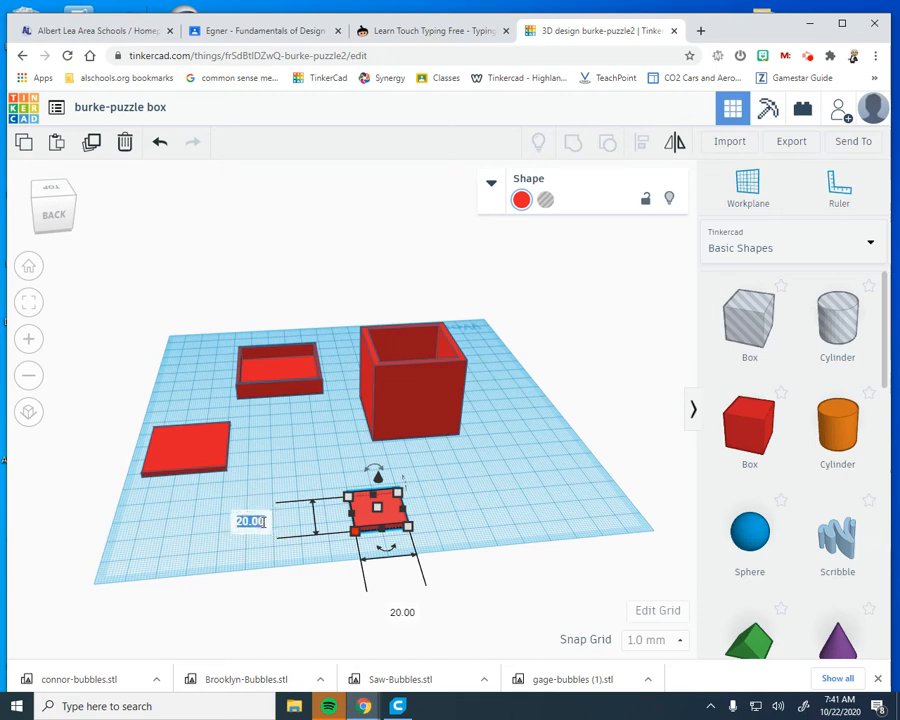
type("40")
key("Return")
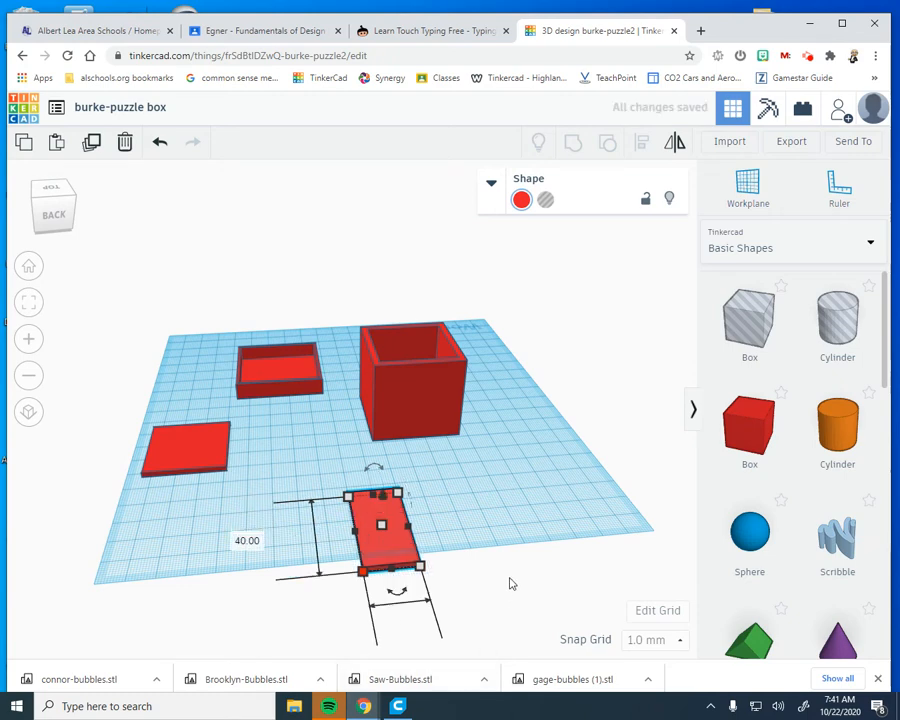
right_click_drag(510, 583, 434, 500)
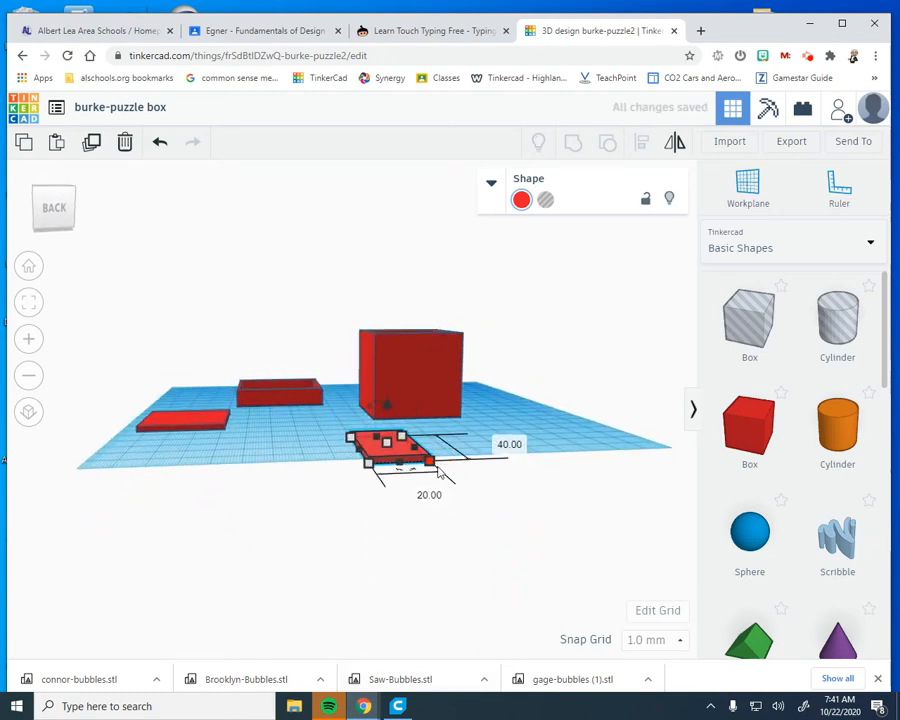
left_click(430, 495)
type("40")
key("Return")
right_click_drag(470, 507, 462, 572)
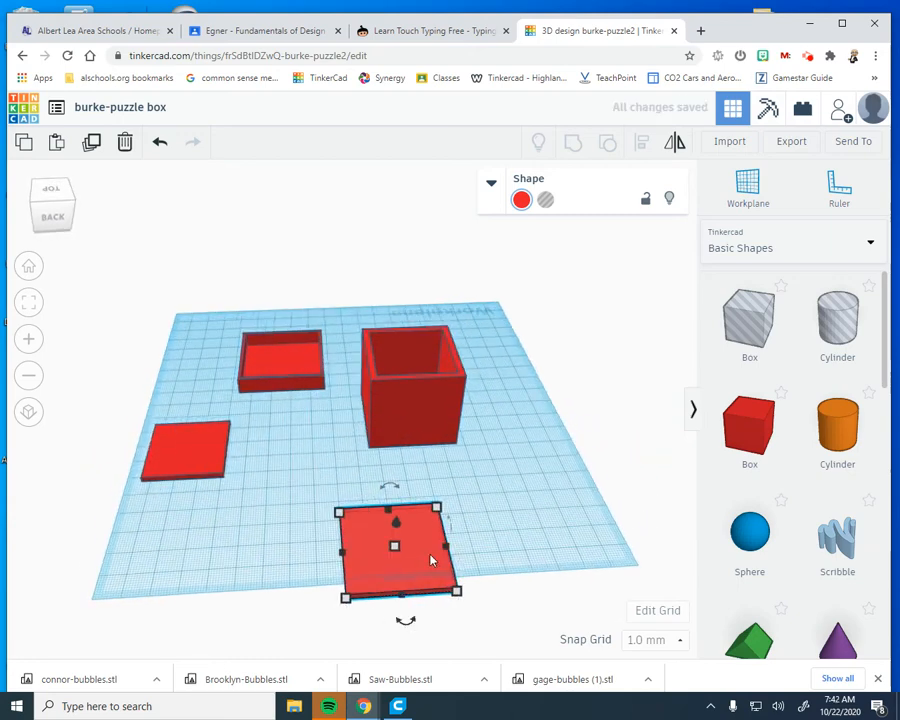
left_click_drag(395, 570, 336, 522)
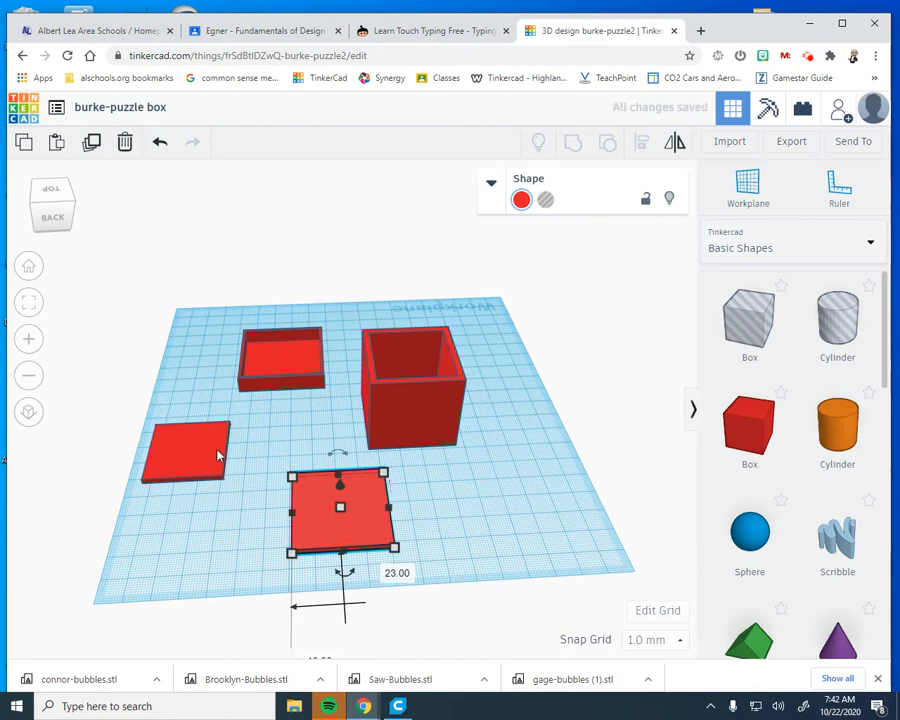
Place the smaller thin plate over the 40 by 40 mm plate and raise it 1 mm
left_click_drag(189, 452, 339, 506)
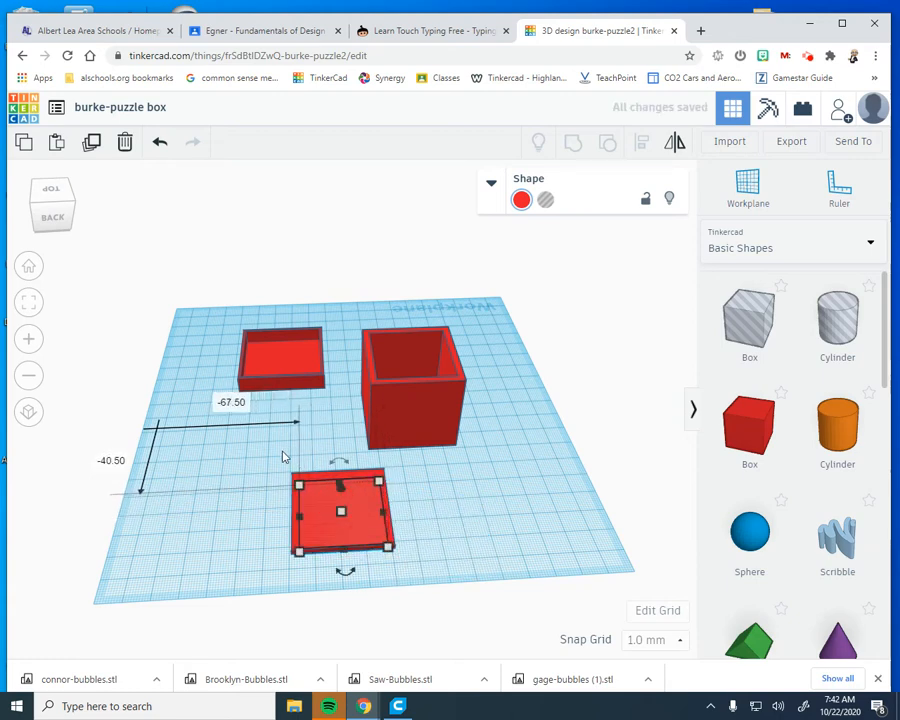
left_click_drag(418, 577, 420, 580)
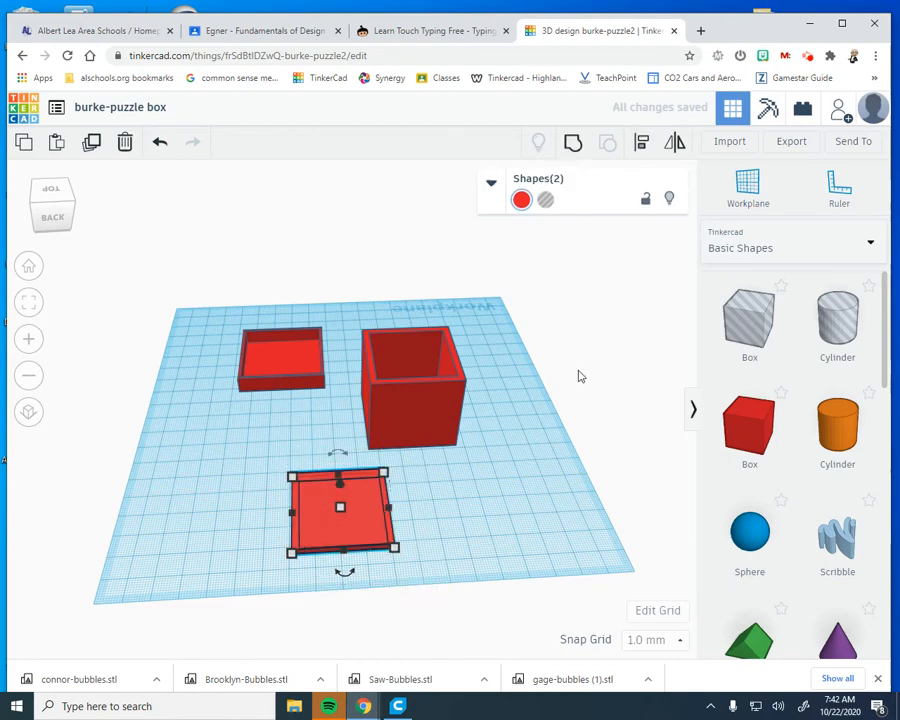
left_click(641, 140)
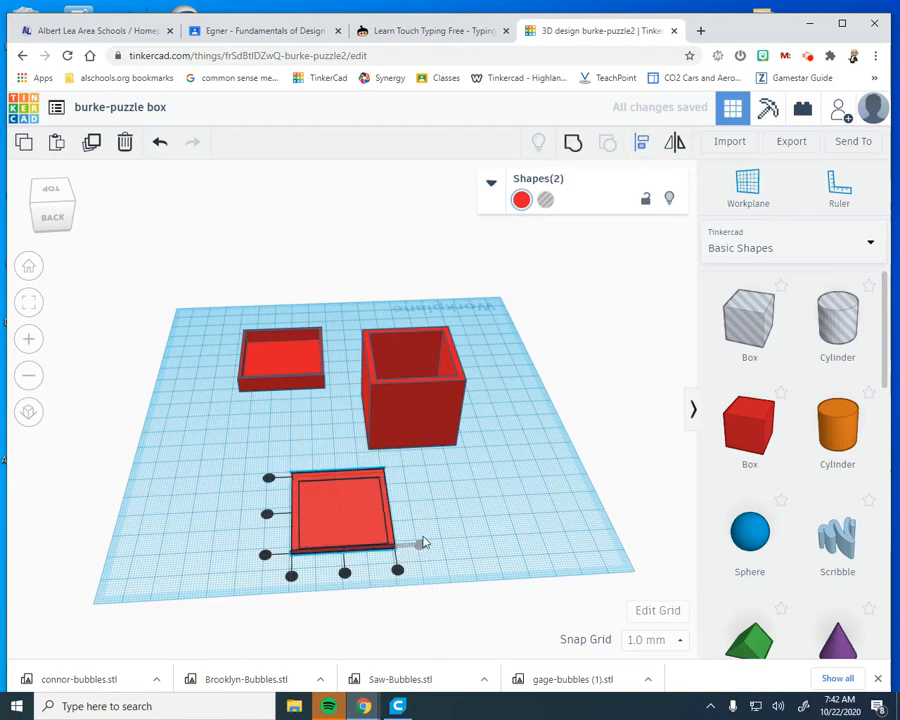
right_click_drag(474, 580, 480, 522)
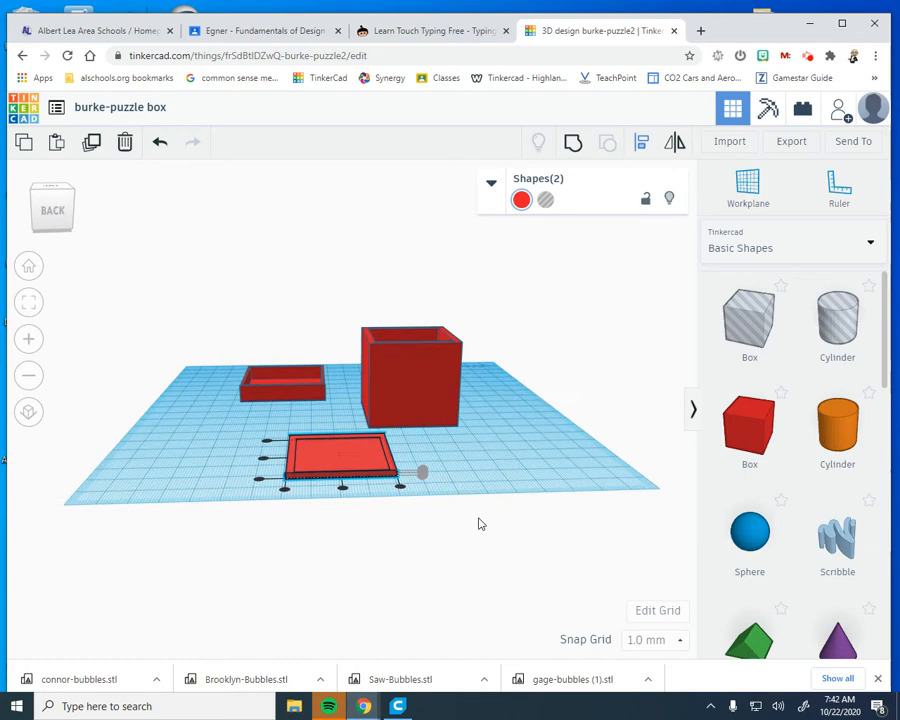
left_click(423, 473)
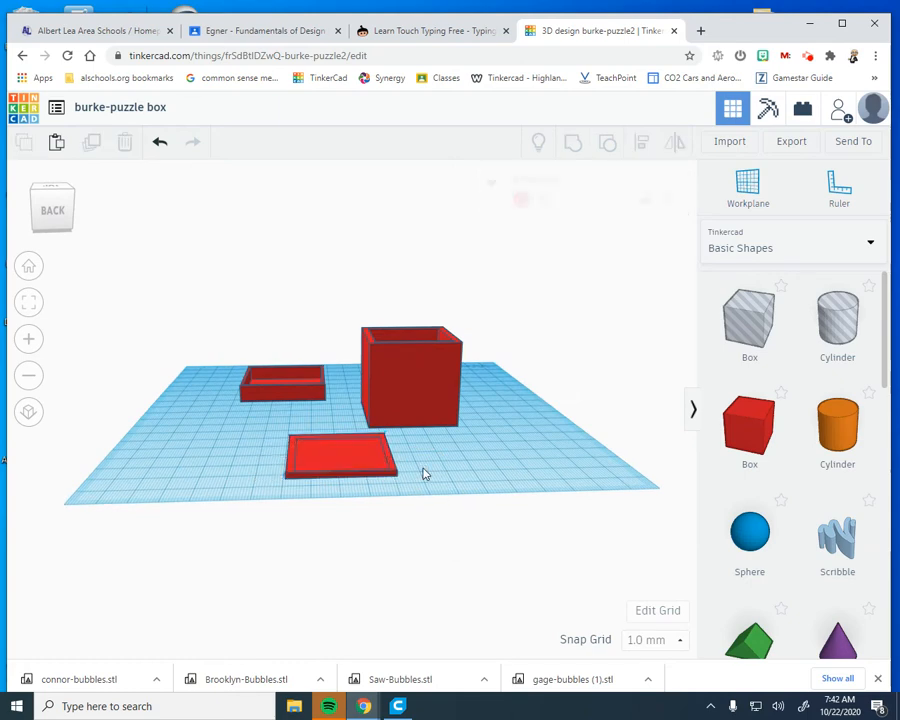
left_click(338, 450)
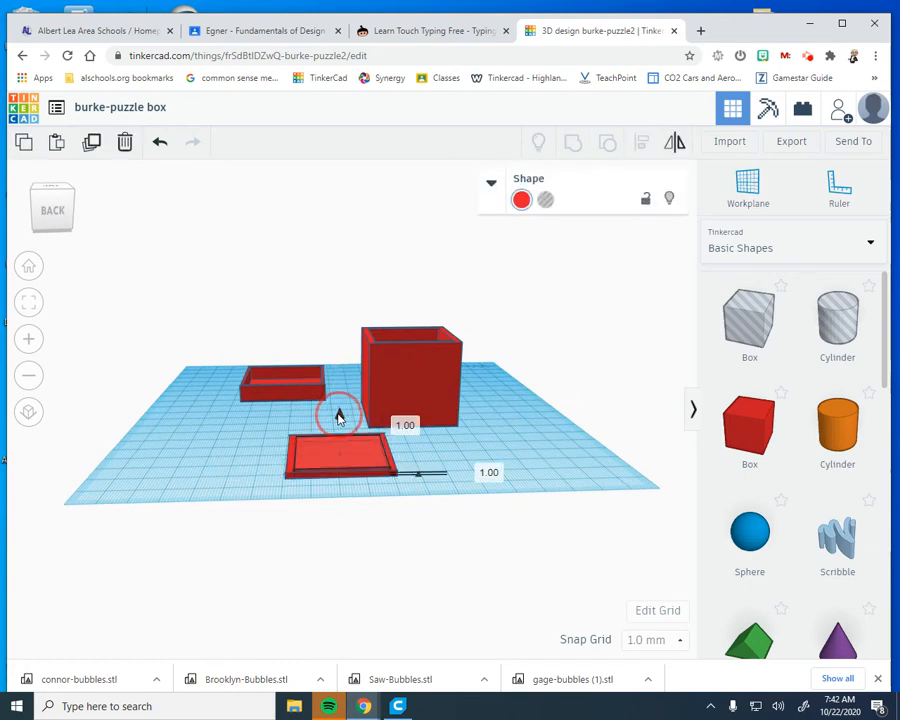
left_click_drag(338, 415, 338, 415)
Try to align the two stacked plates vertically, and undo that alignment
right_click_drag(272, 426, 302, 526)
left_click_drag(367, 484, 522, 556)
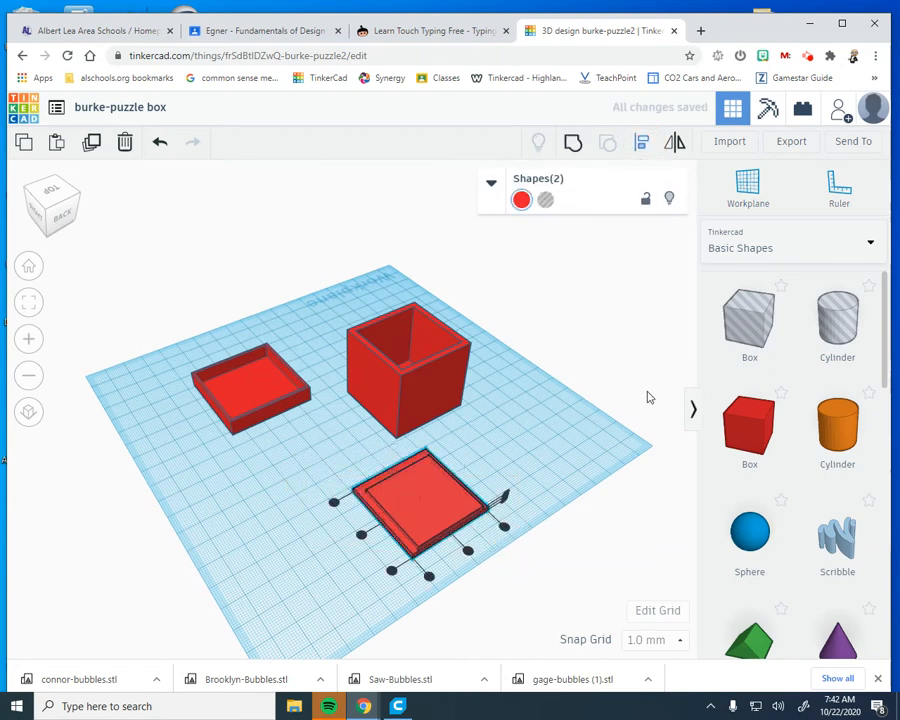
right_click_drag(647, 396, 470, 475)
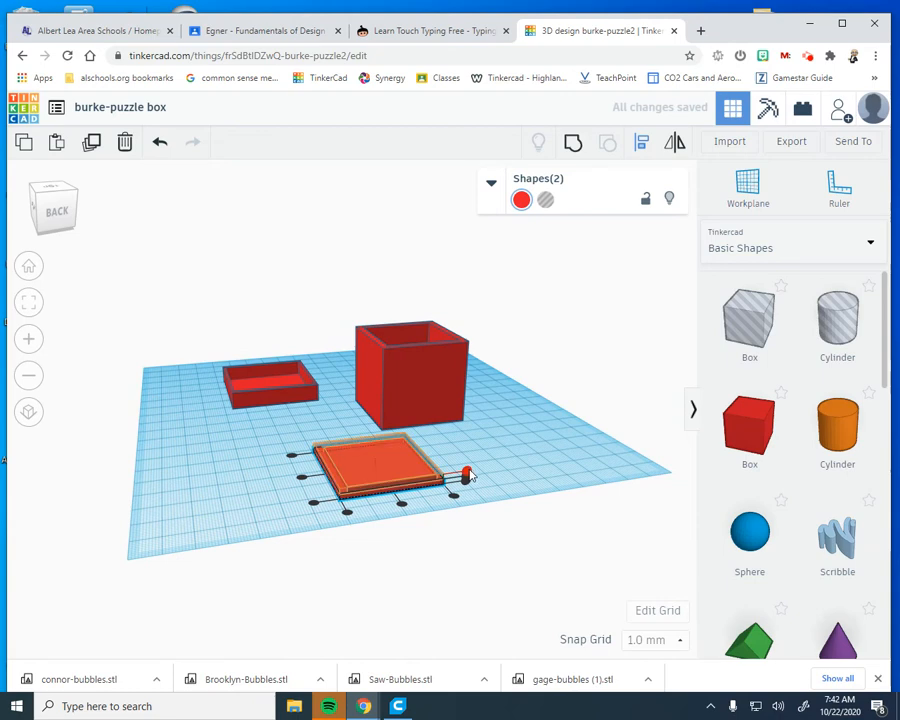
left_click(472, 471)
left_click(466, 479)
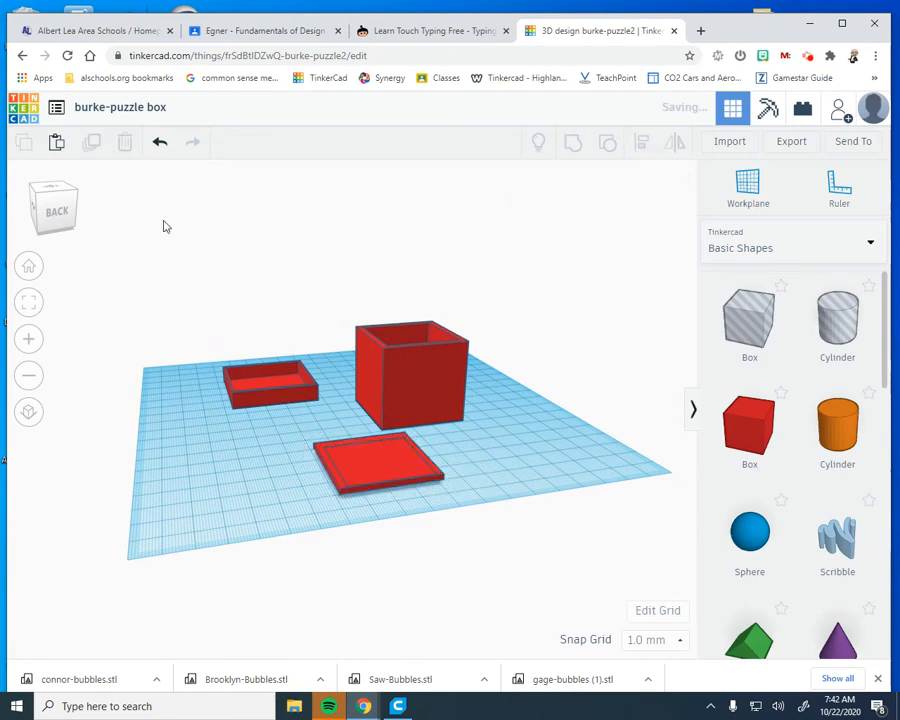
left_click(161, 145)
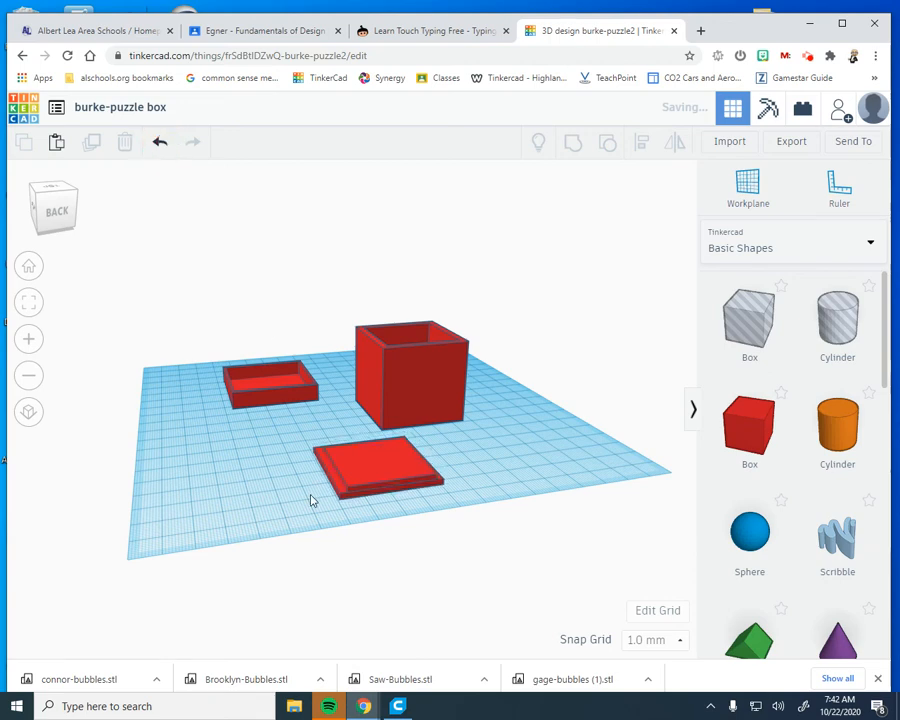
Centre the two stacked plates on each other in both horizontal directions
left_click_drag(275, 432, 478, 520)
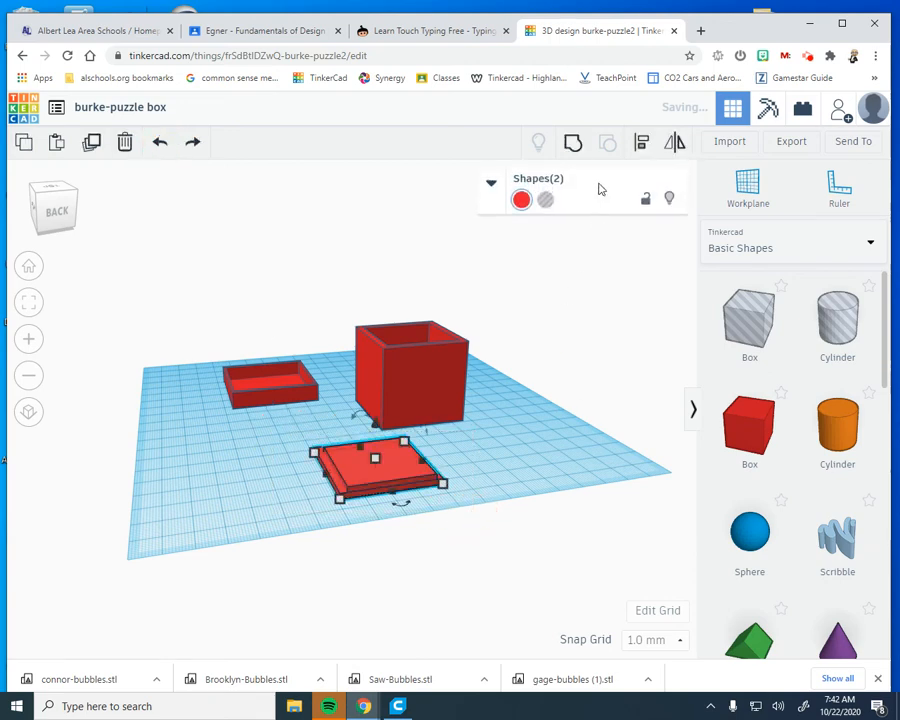
left_click(642, 145)
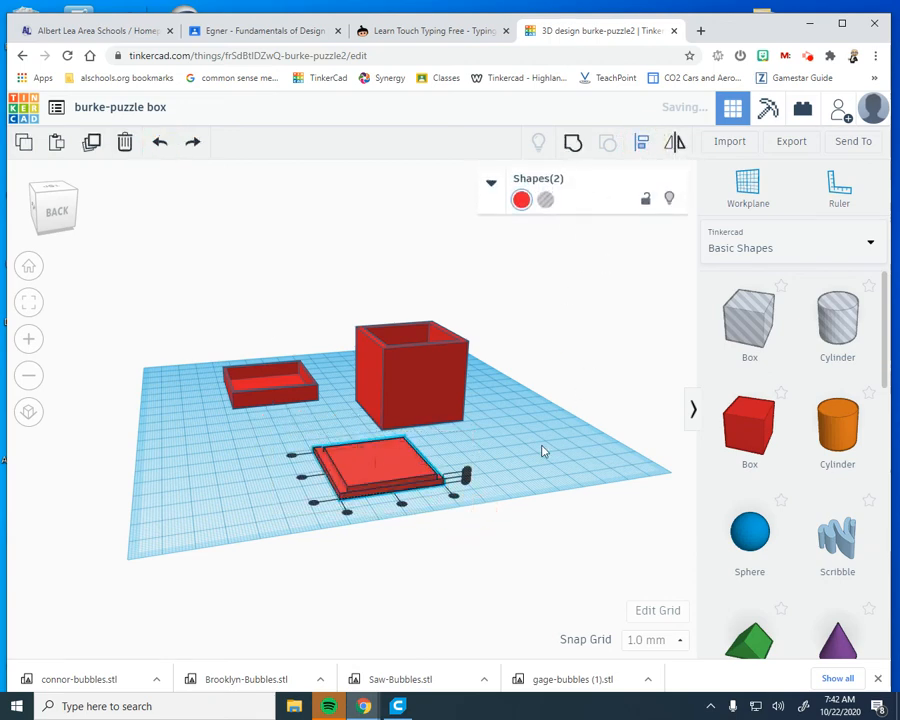
left_click(401, 503)
left_click(302, 477)
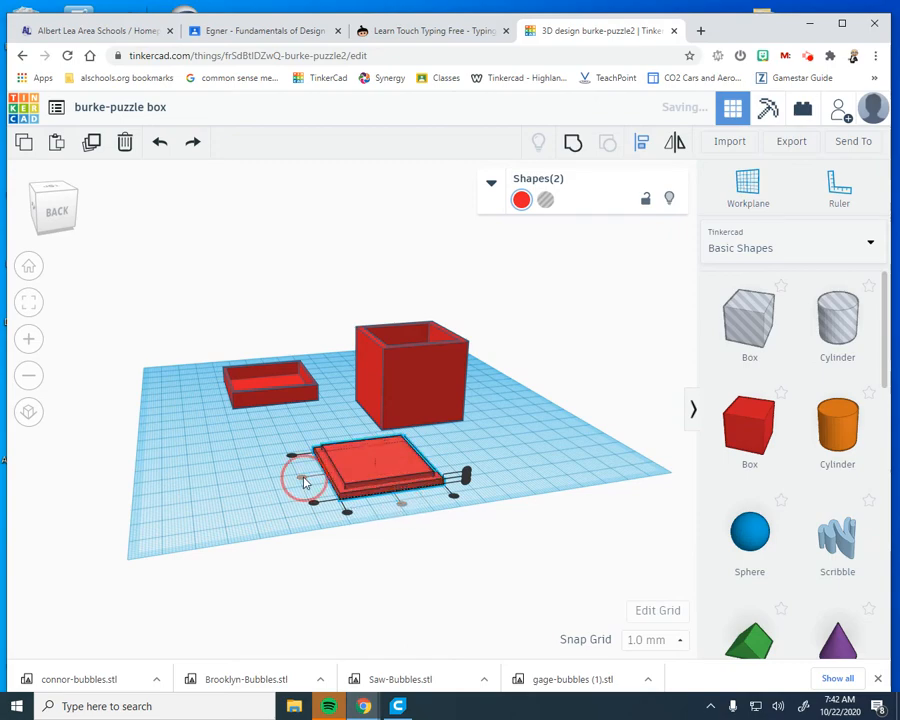
left_click(577, 436)
Group the two centred plates into one stepped lid
right_click_drag(520, 440, 383, 453)
left_click_drag(290, 462, 462, 547)
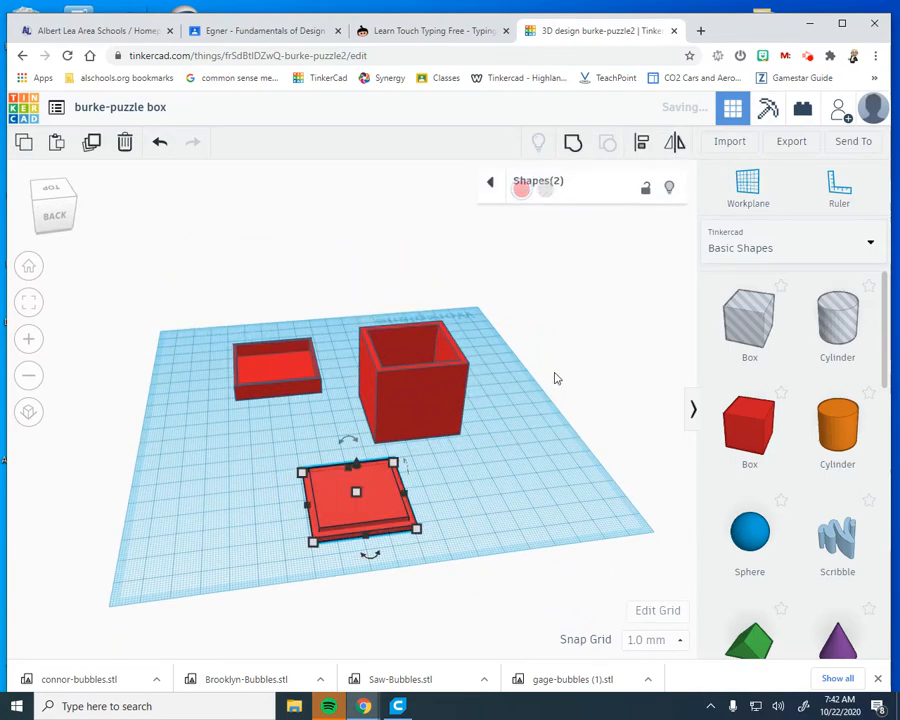
left_click(572, 143)
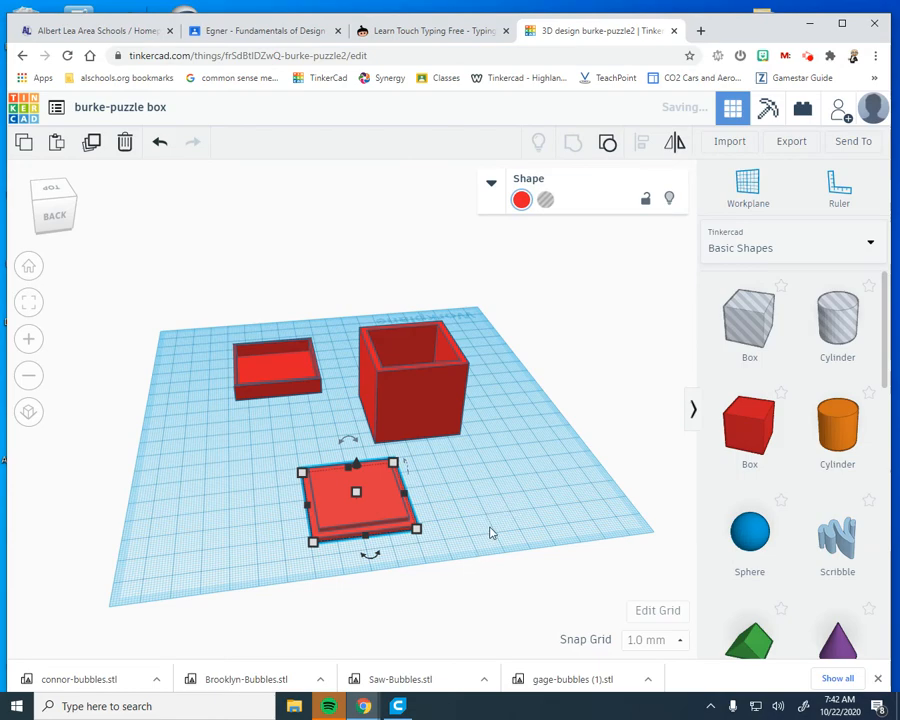
Examine the grouped lid's stepped profile from the side and from above, comparing it with the tall box's opening
scroll(490, 530, "up", 3)
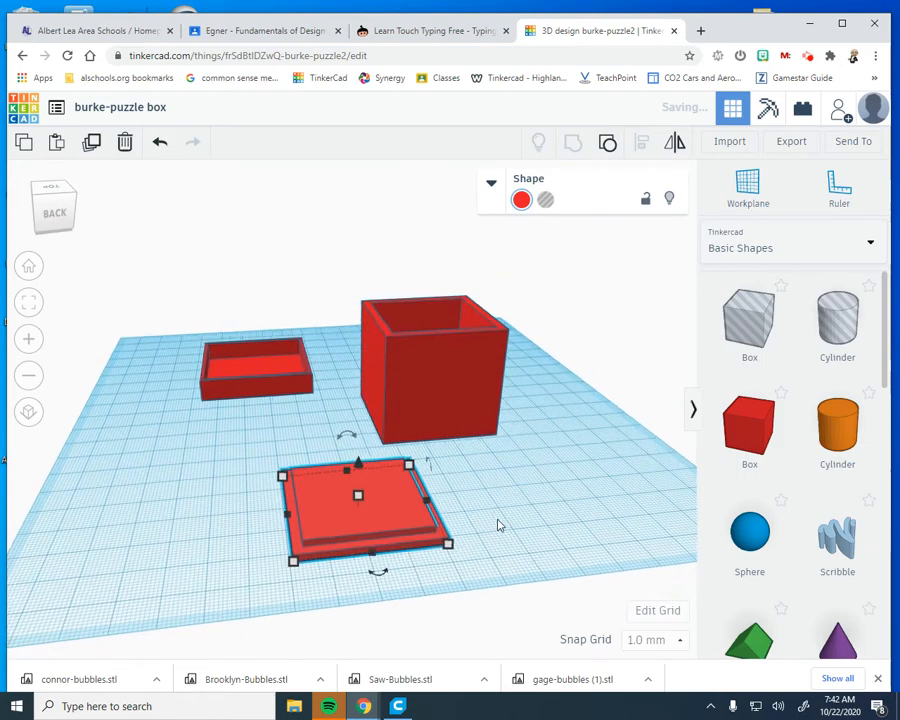
right_click_drag(500, 525, 447, 517)
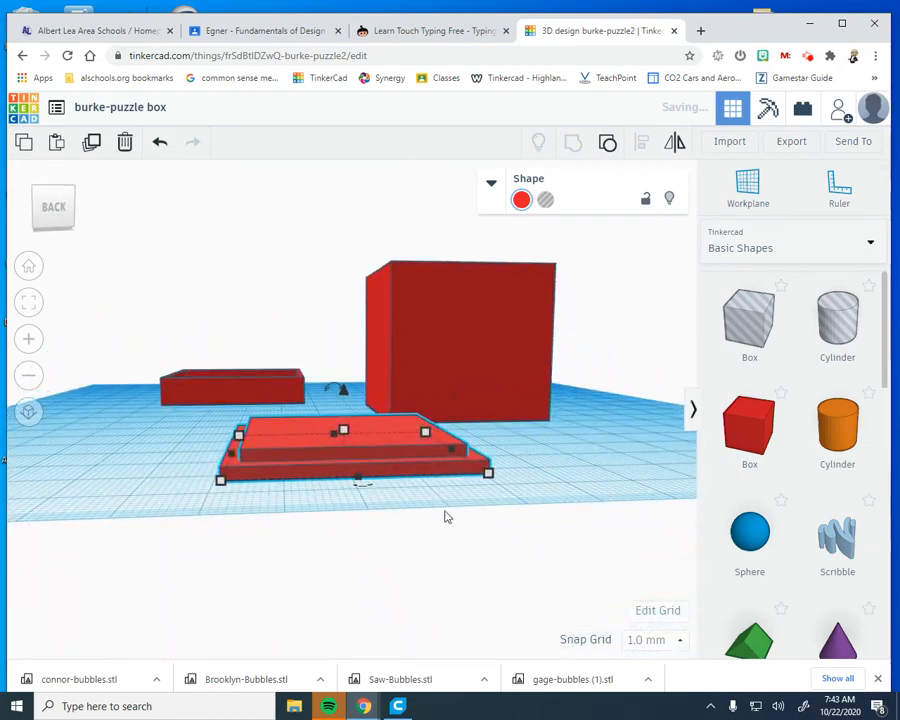
scroll(400, 512, "up", 3)
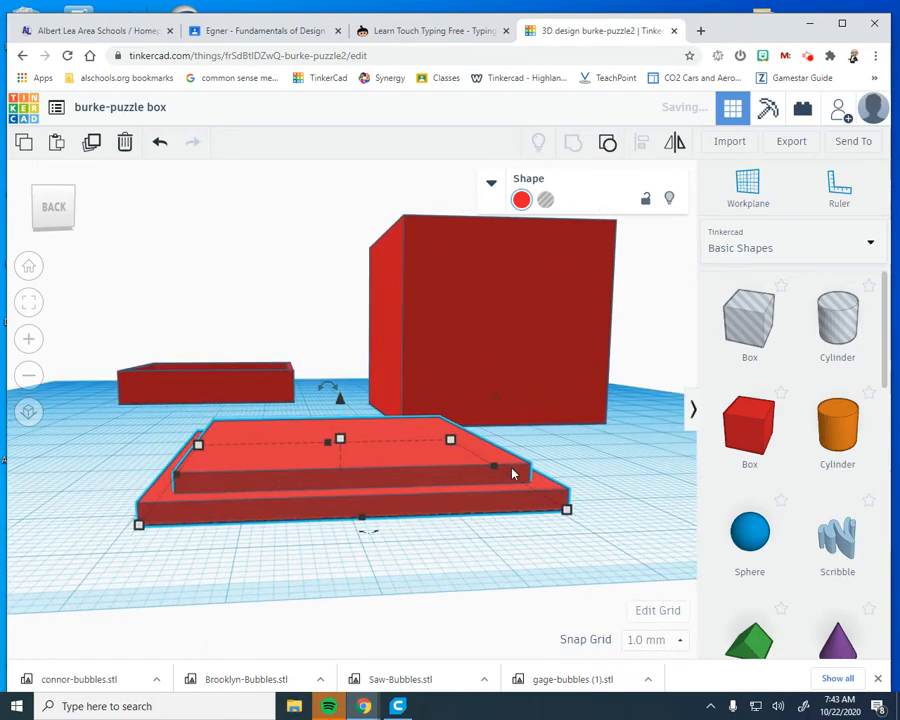
right_click_drag(478, 462, 474, 330)
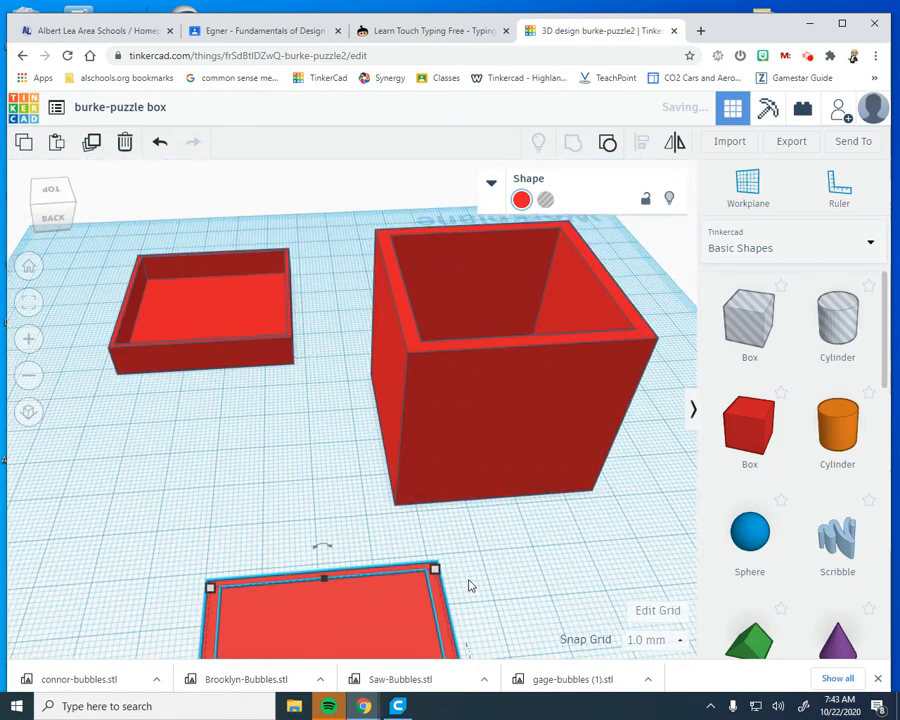
scroll(470, 586, "down", 3)
scroll(466, 598, "down", 2)
right_click_drag(472, 580, 420, 500)
left_click(330, 472)
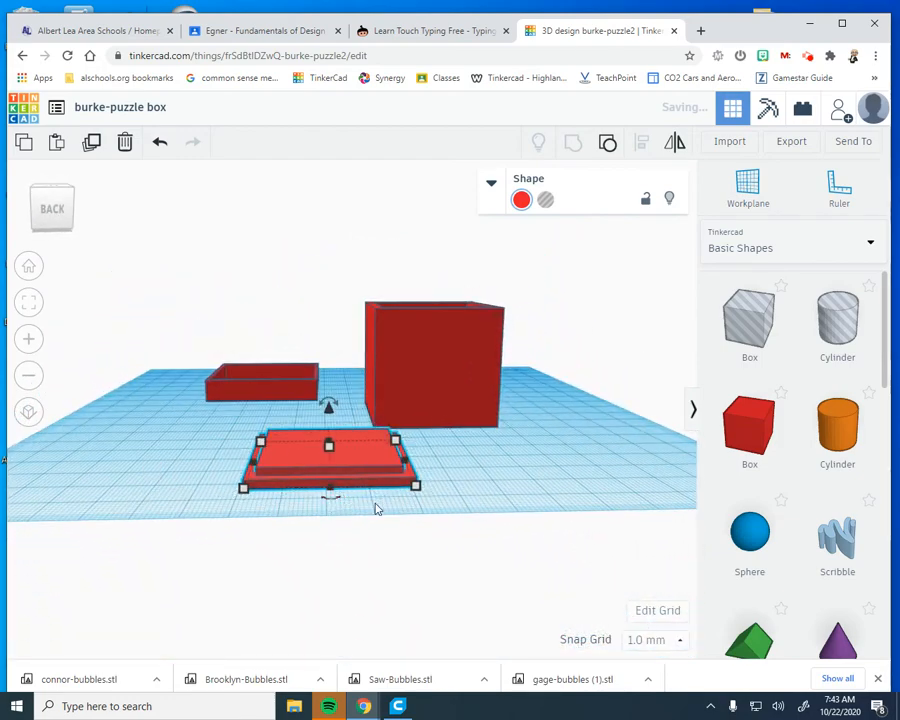
right_click_drag(376, 506, 355, 580)
right_click_drag(445, 610, 458, 545)
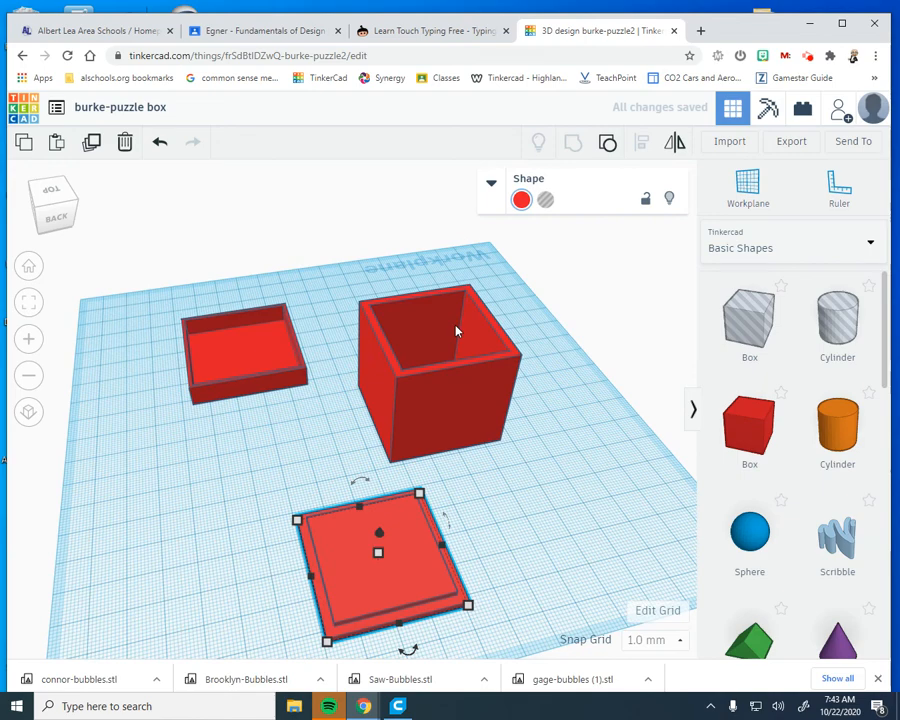
Flip the shallow cover upside down by rotating it 180°
left_click(278, 364)
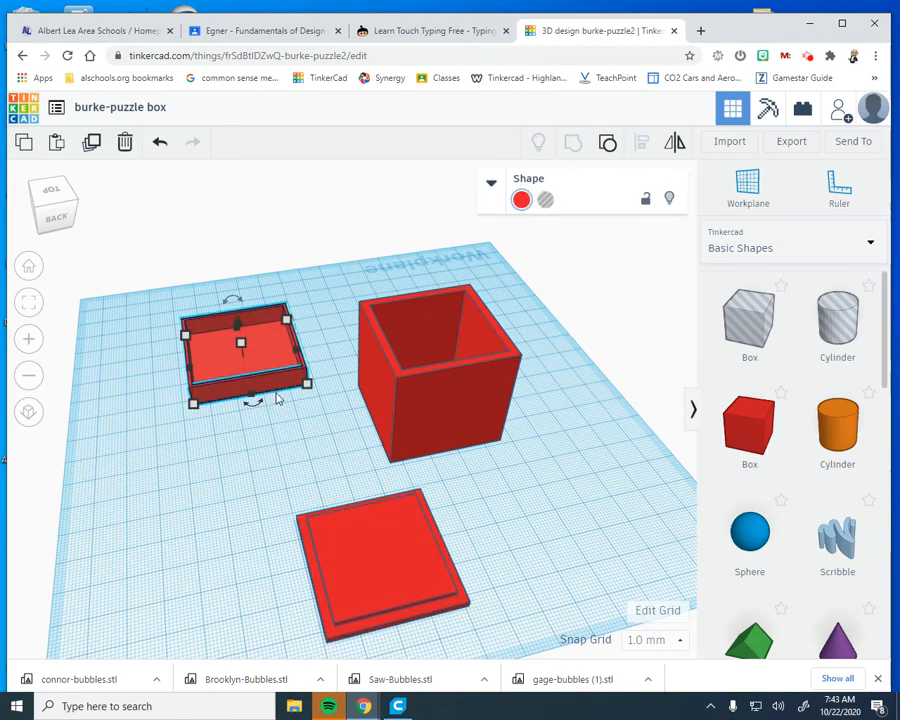
right_click_drag(363, 496, 420, 348)
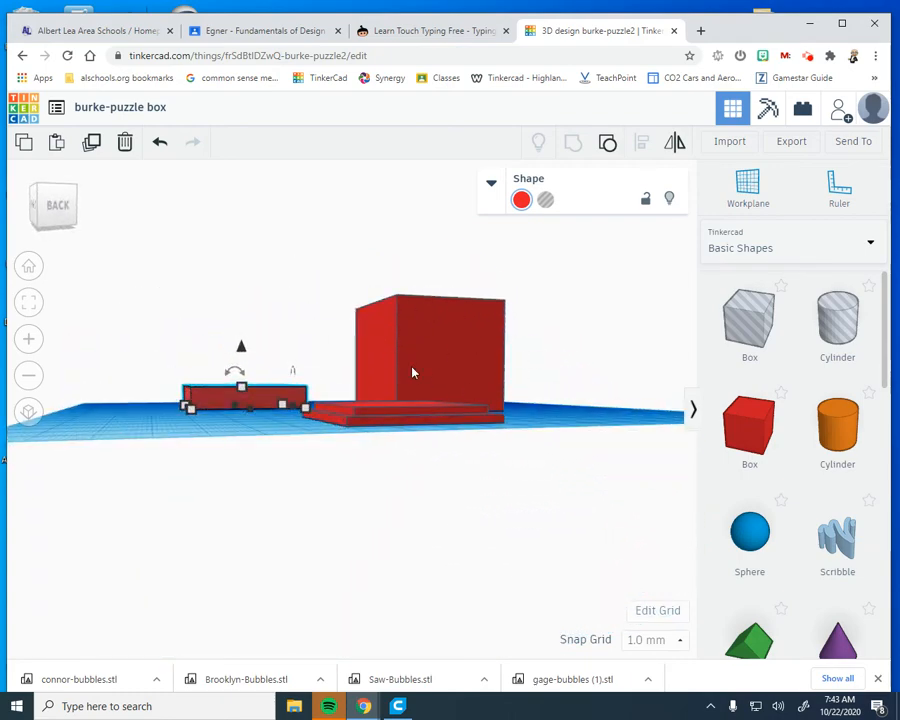
right_click_drag(552, 402, 494, 542)
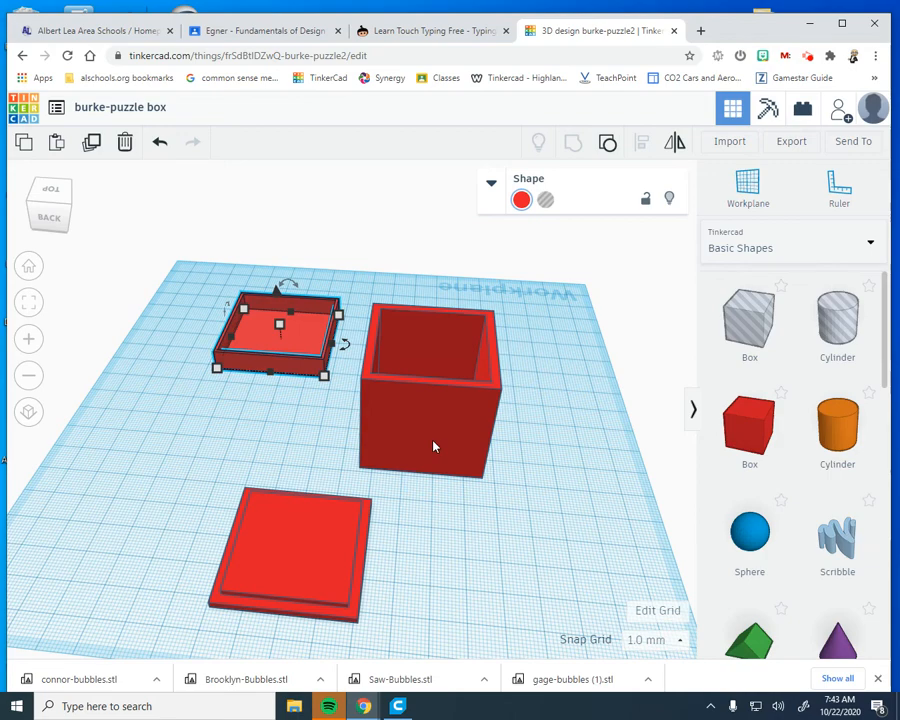
right_click_drag(440, 448, 493, 424)
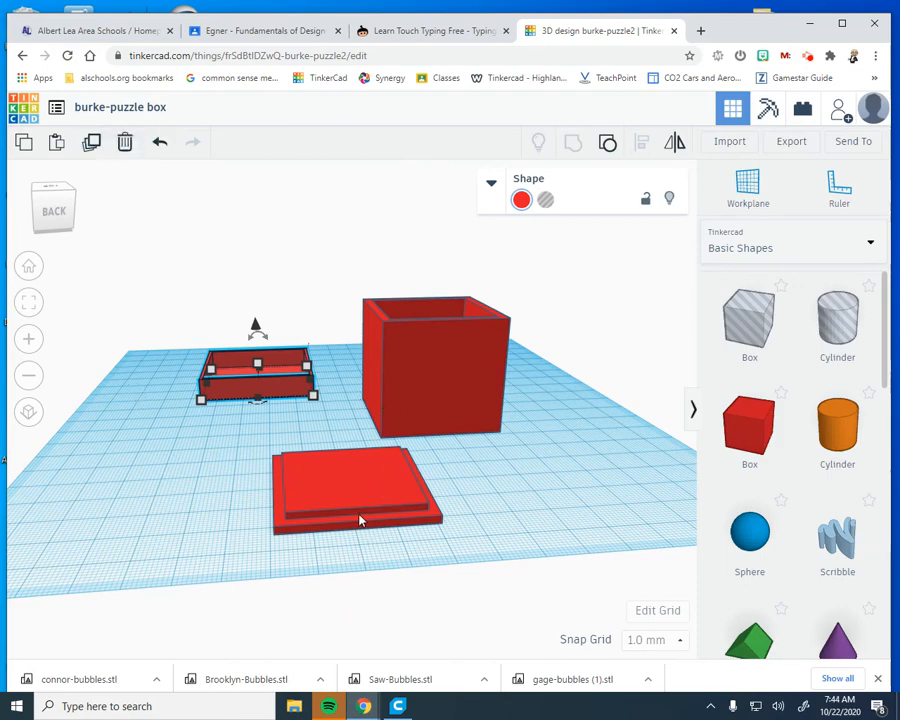
right_click_drag(454, 514, 490, 540)
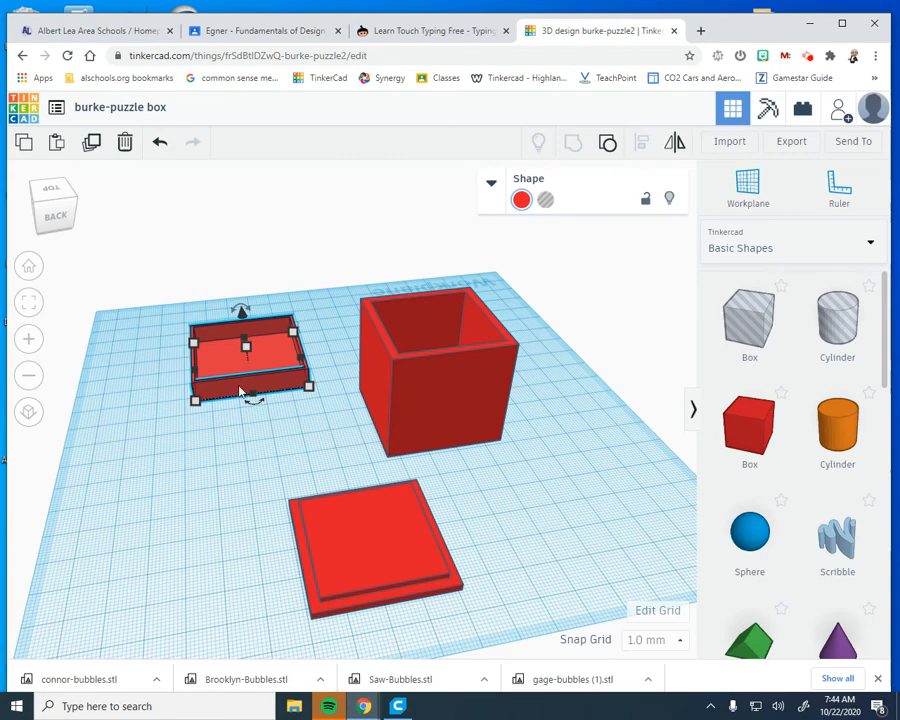
right_click_drag(283, 410, 250, 330)
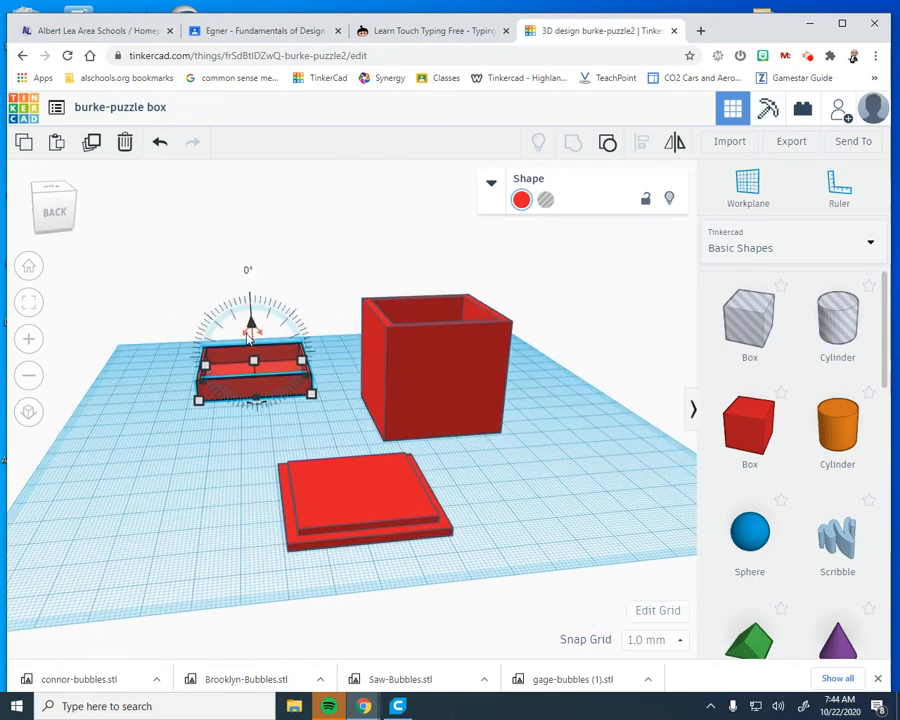
left_click_drag(250, 335, 256, 432)
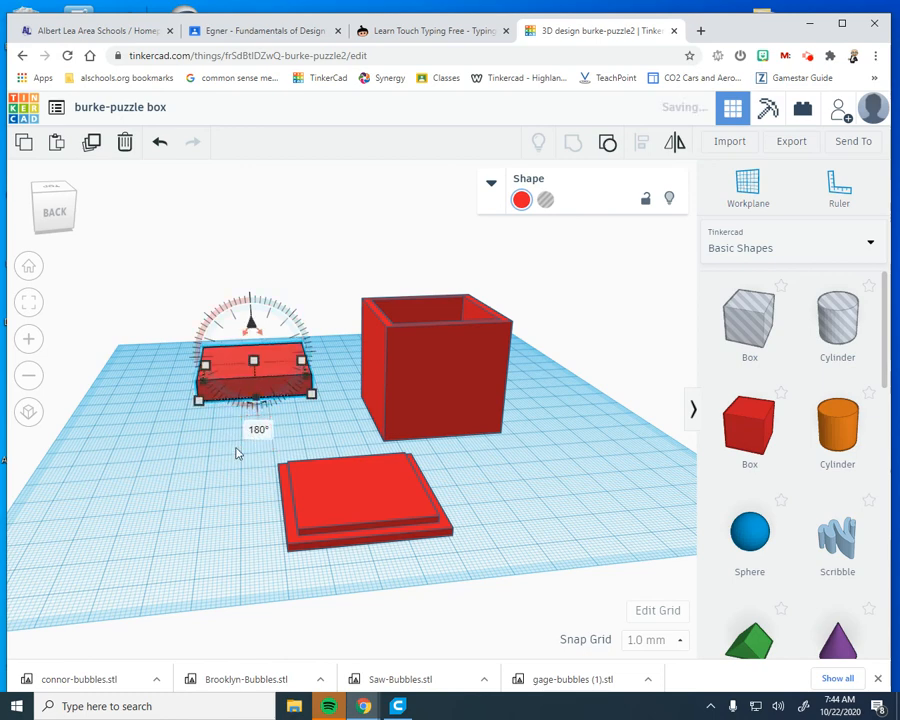
left_click(225, 462)
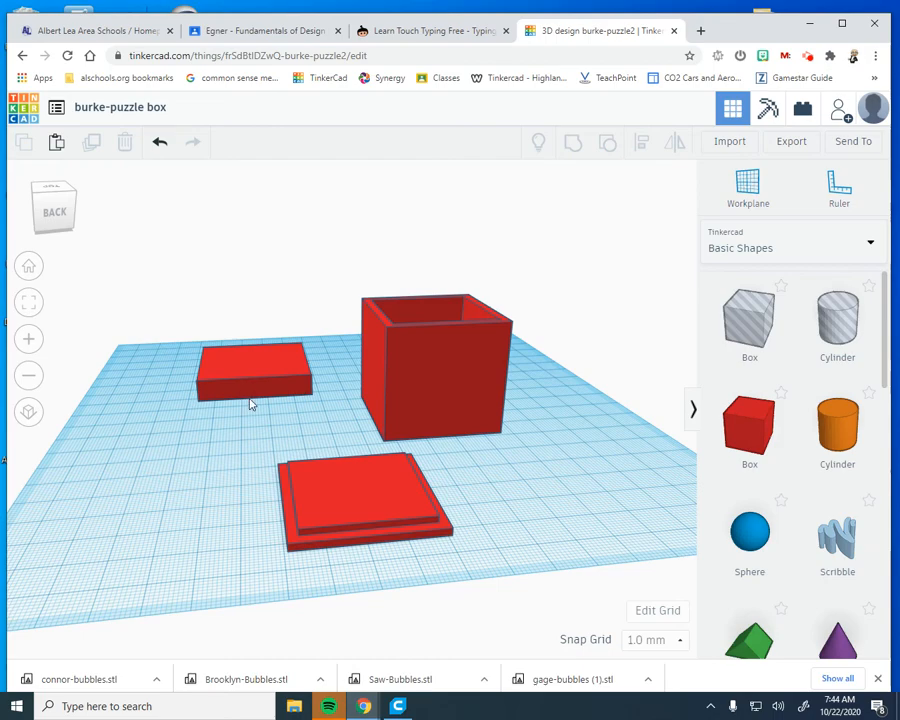
Turn the shallow cover back over so its open side faces up
right_click_drag(217, 362, 146, 435)
scroll(208, 485, "up", 4)
left_click(147, 392)
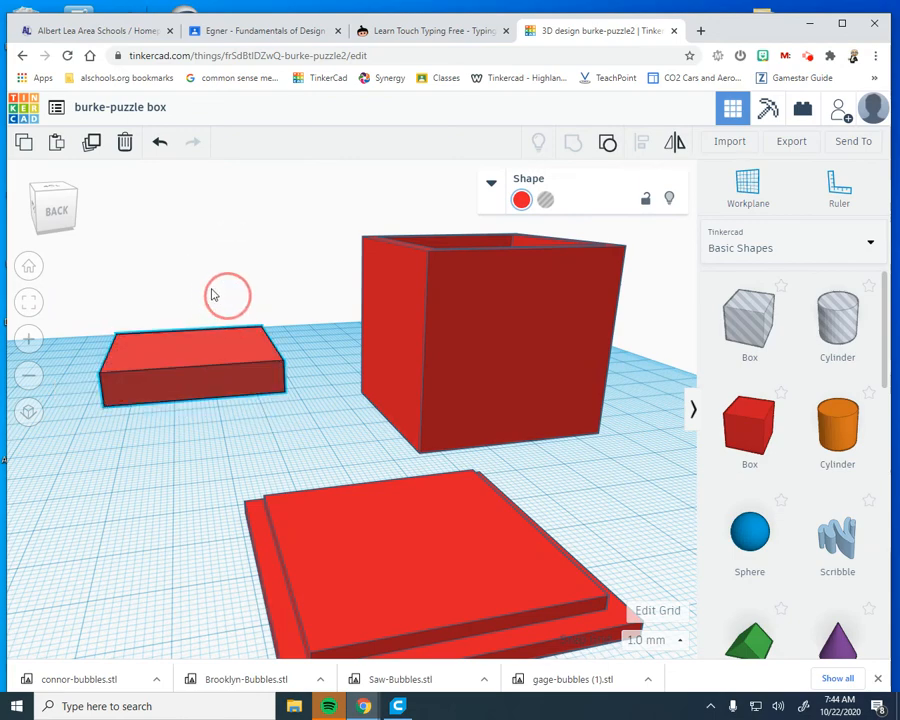
left_click_drag(191, 315, 206, 460)
Move the shallow cover forward along the workplane so it sits close beside the tall box
left_click(252, 453)
right_click_drag(253, 452, 171, 335)
left_click_drag(171, 335, 279, 467)
left_click(566, 558)
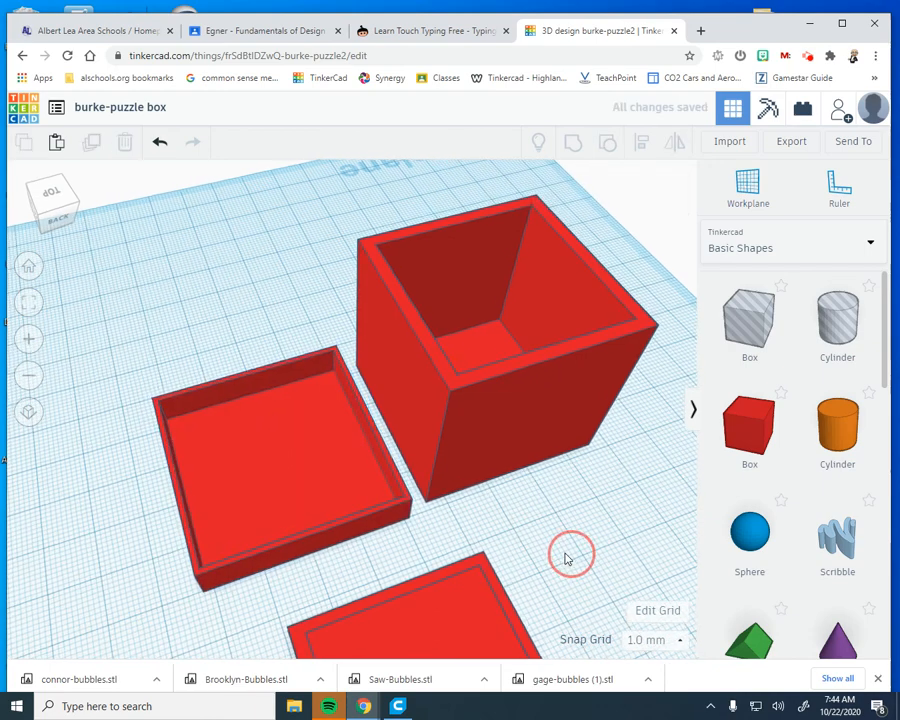
right_click_drag(566, 555, 452, 177)
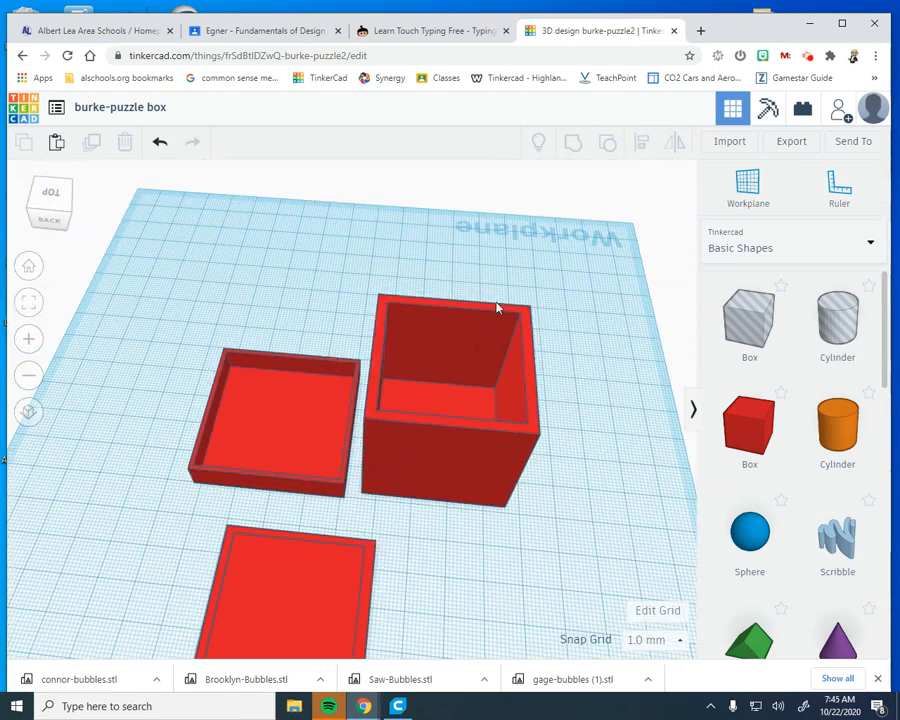